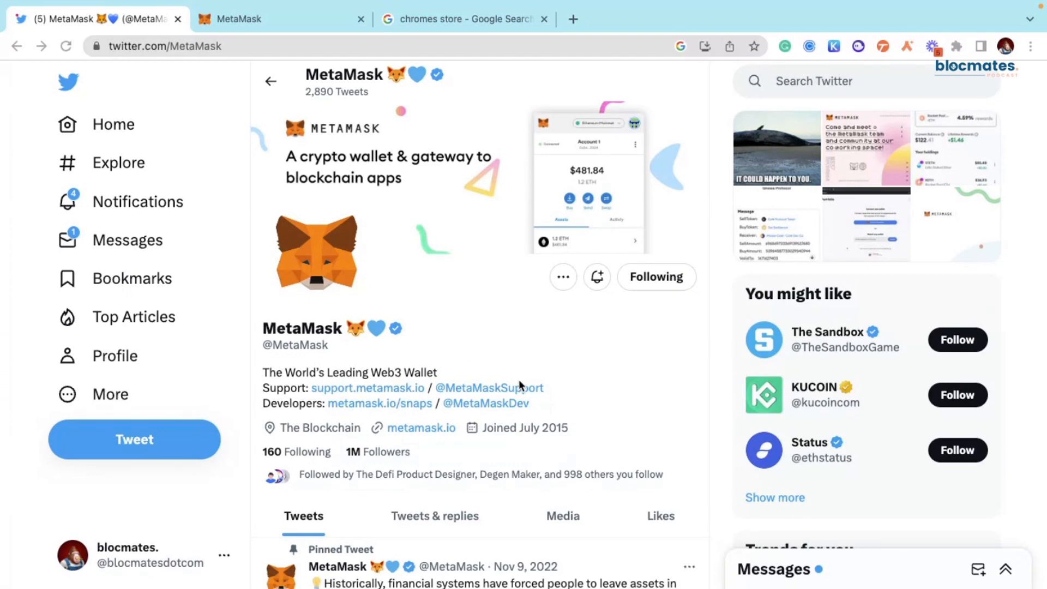
scroll(518, 380, "down", 3)
scroll(381, 378, "up", 3)
left_click(838, 90)
left_click(840, 92)
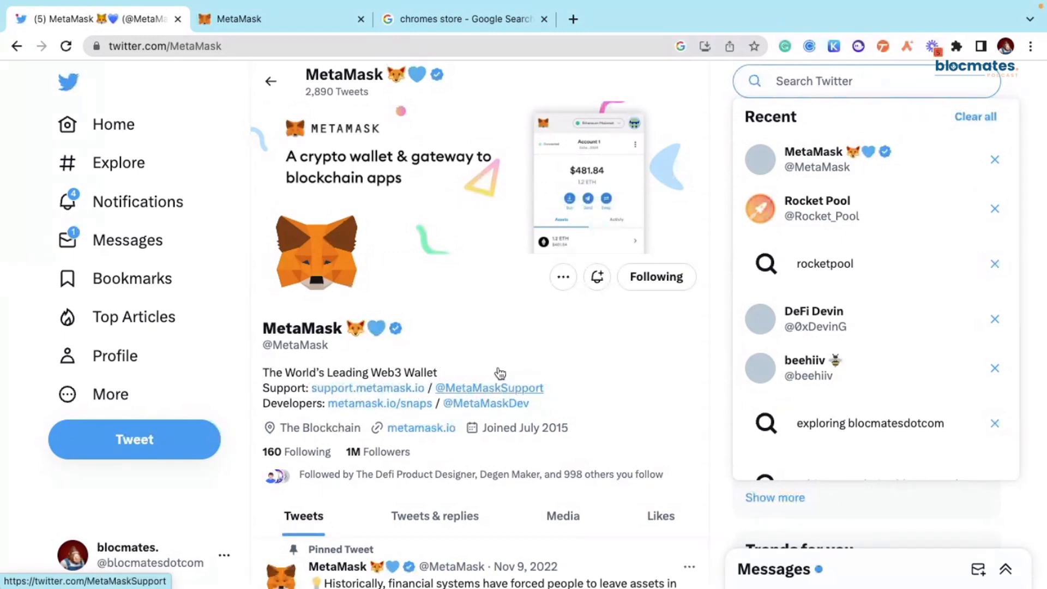
type("me")
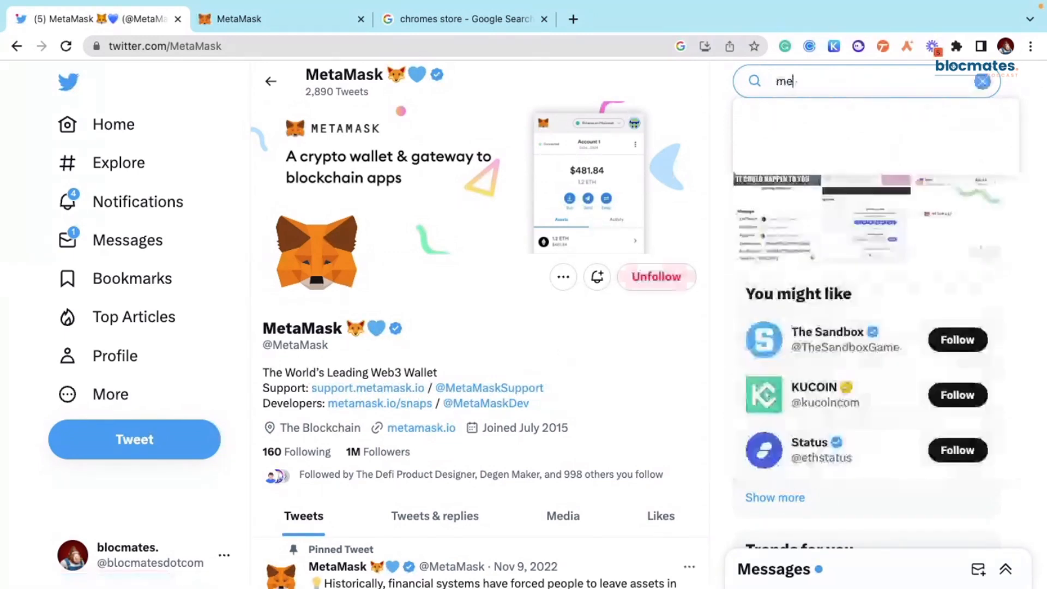
type("tamask")
key("Return")
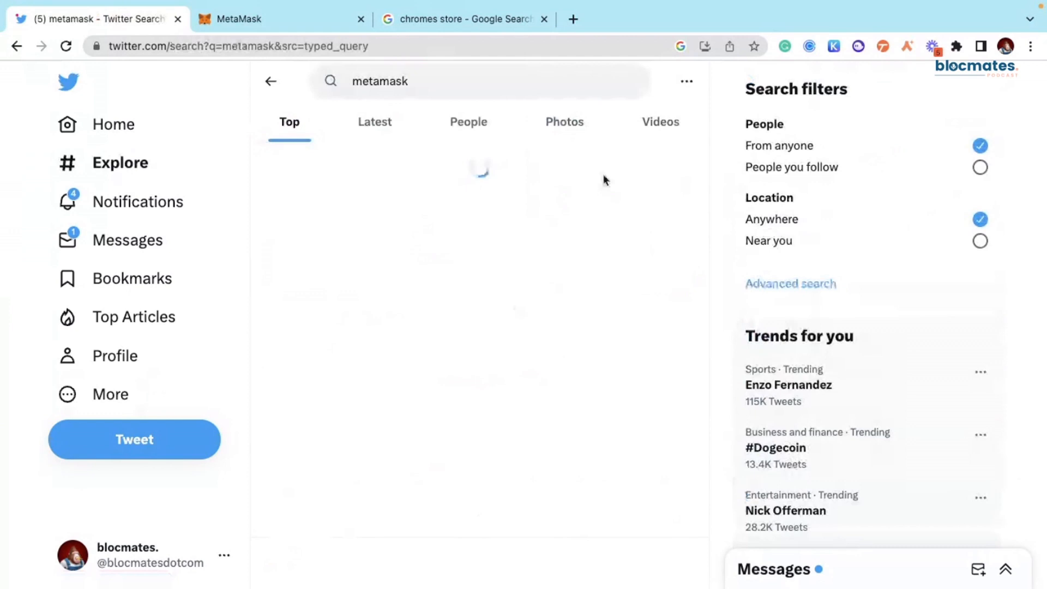
left_click(468, 121)
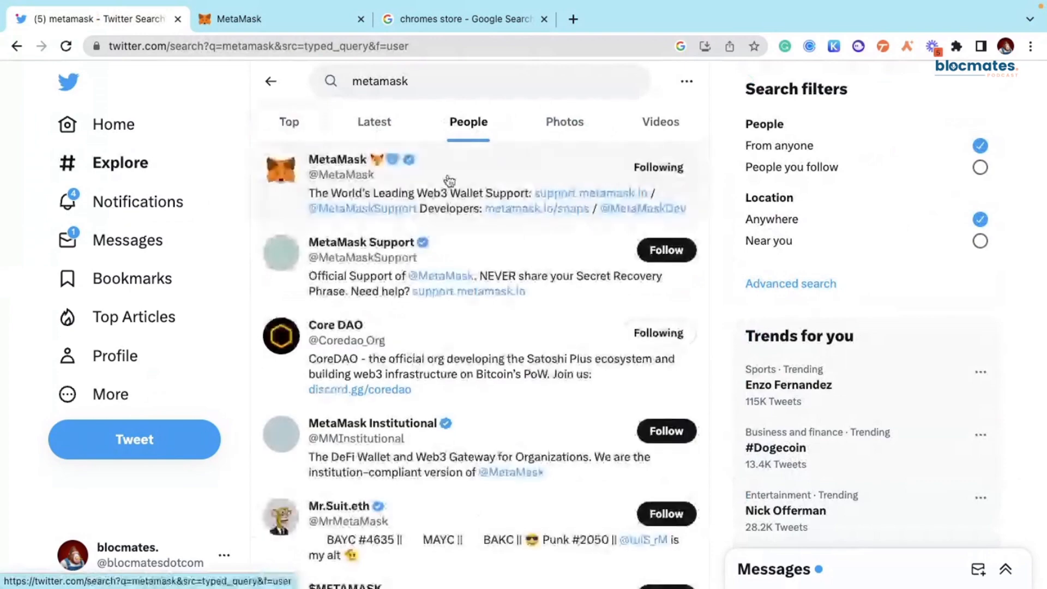
left_click(349, 183)
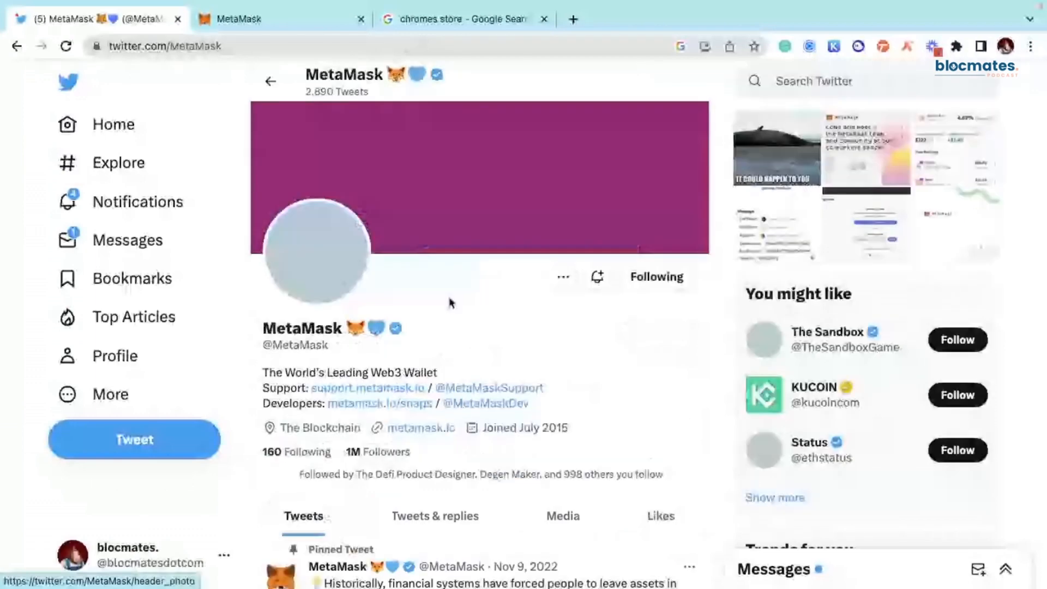
Step: Switch to the Google results for the Chrome store and open the Chrome Web Store page
left_click(259, 22)
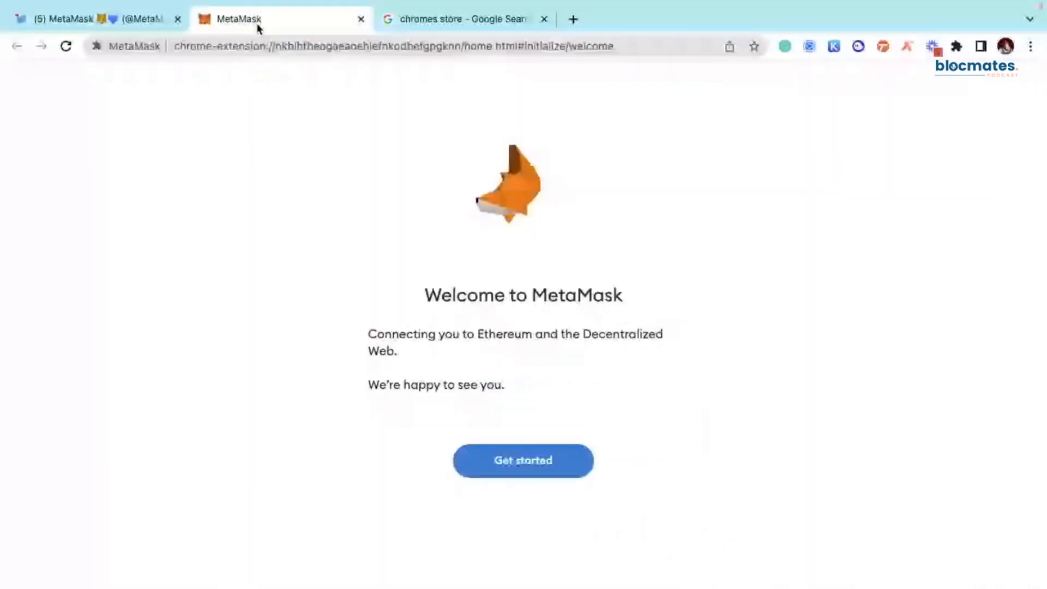
left_click(432, 22)
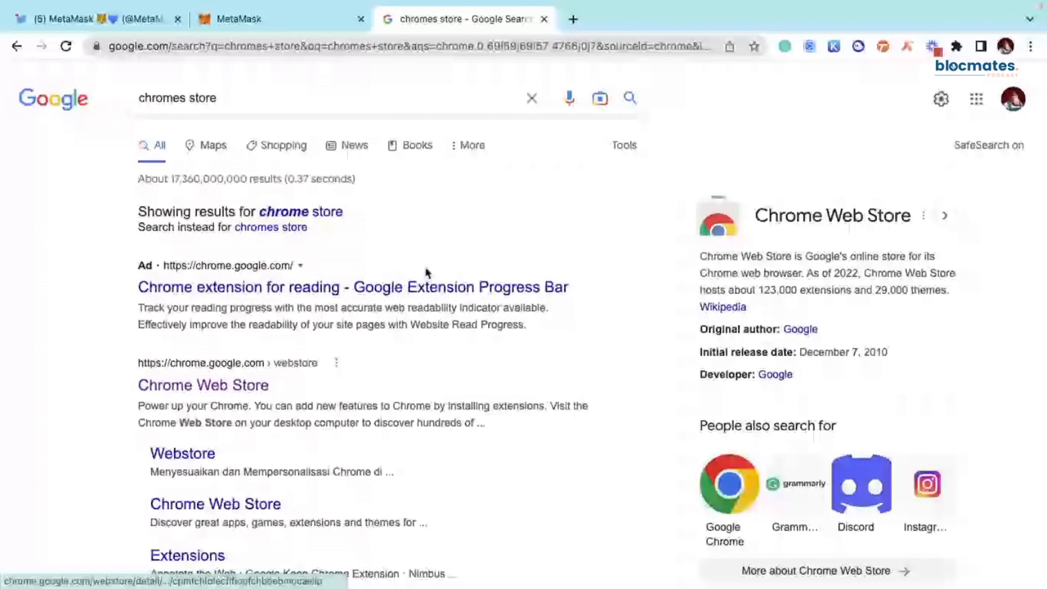
scroll(427, 273, "down", 1)
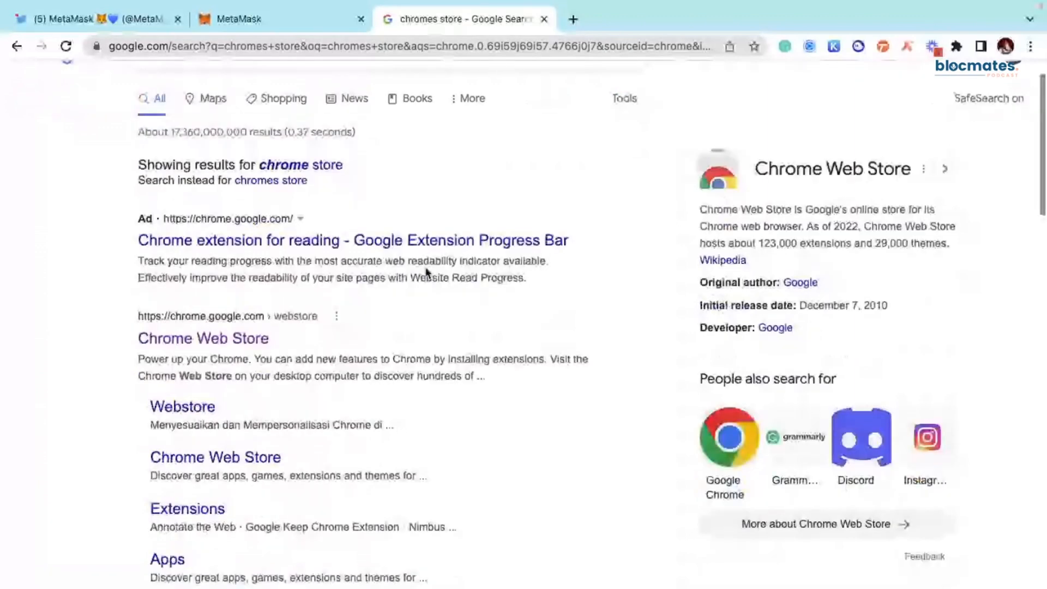
scroll(427, 272, "up", 1)
left_click(199, 385)
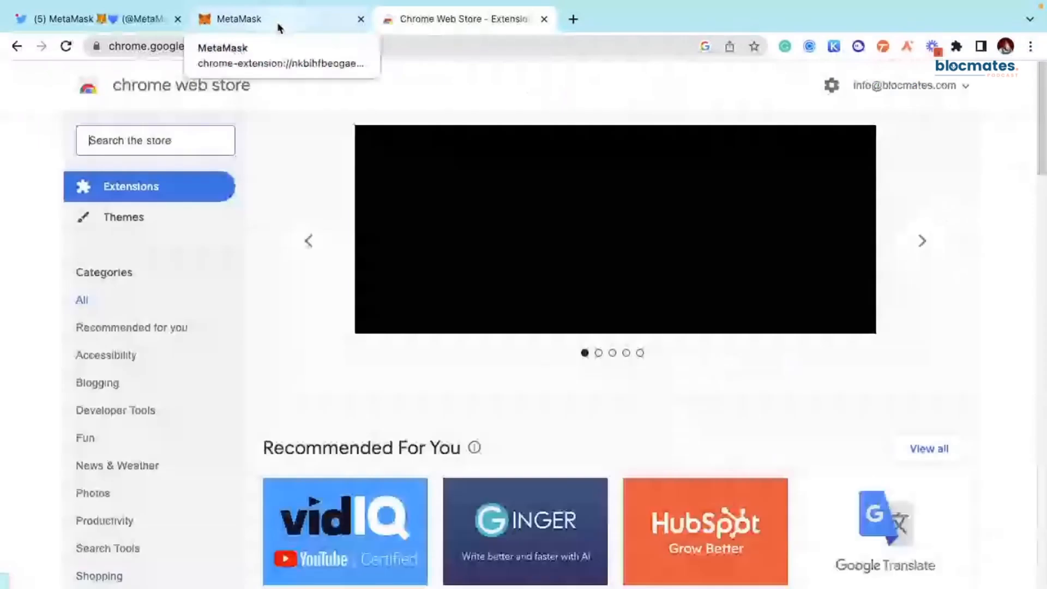
Step: Search the Chrome Web Store for "metamask" and open the MetaMask extension listing from metamask.io
left_click(202, 148)
type("metamask")
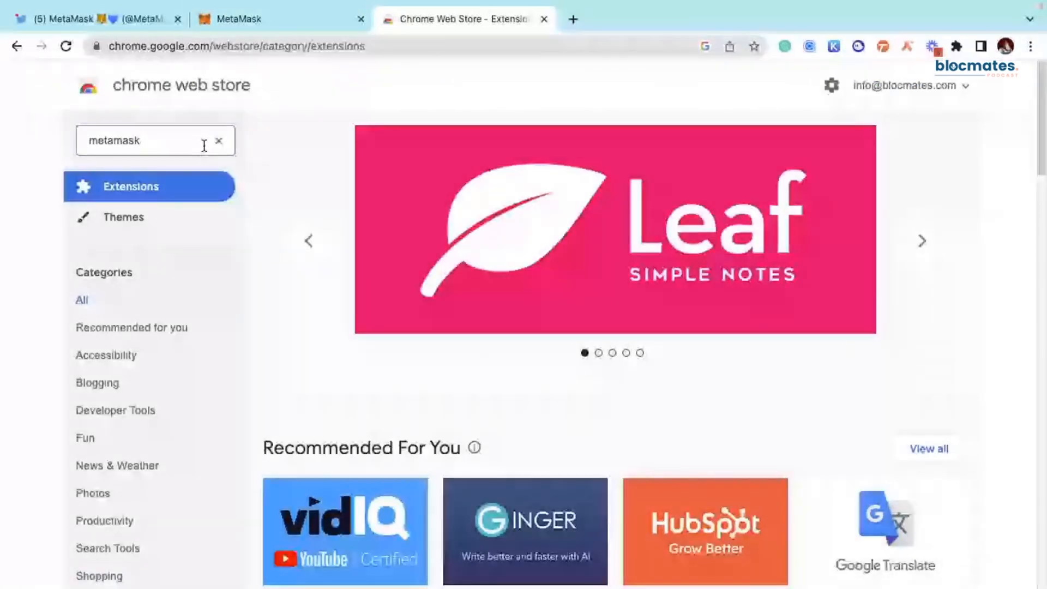
key("Return")
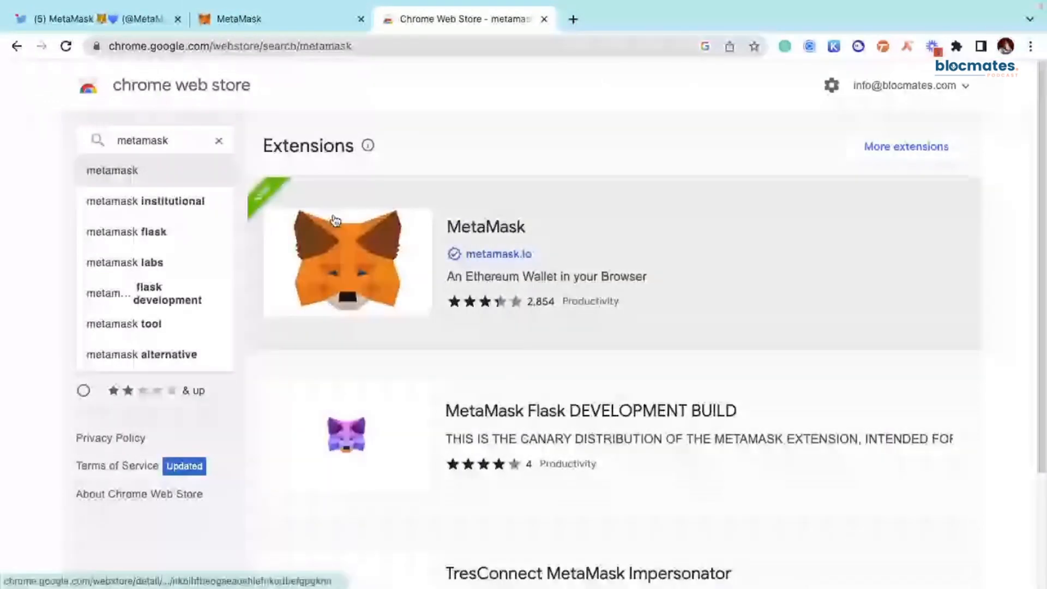
scroll(622, 203, "down", 1)
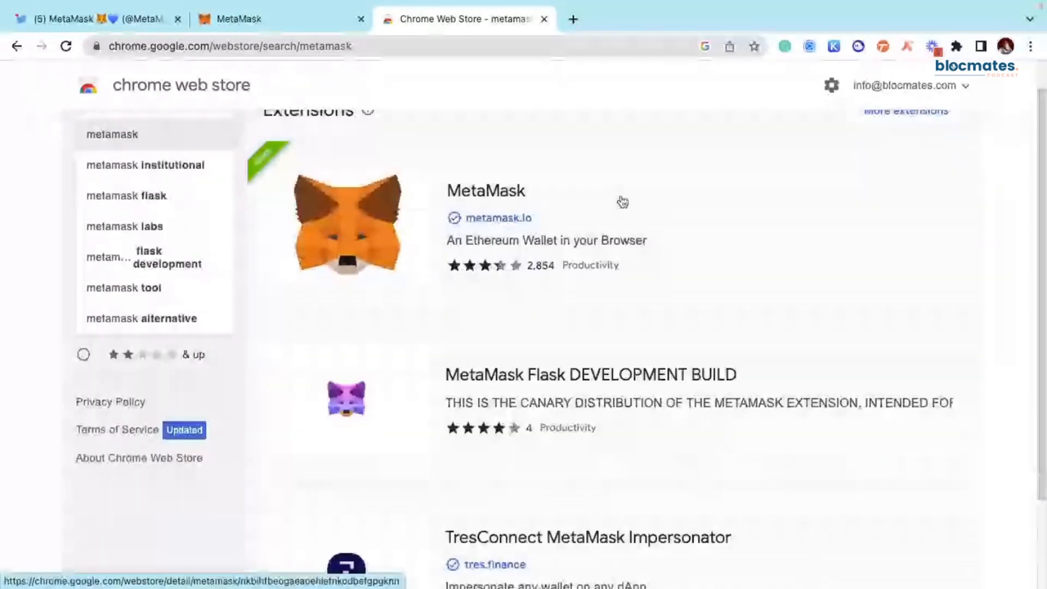
scroll(622, 202, "up", 1)
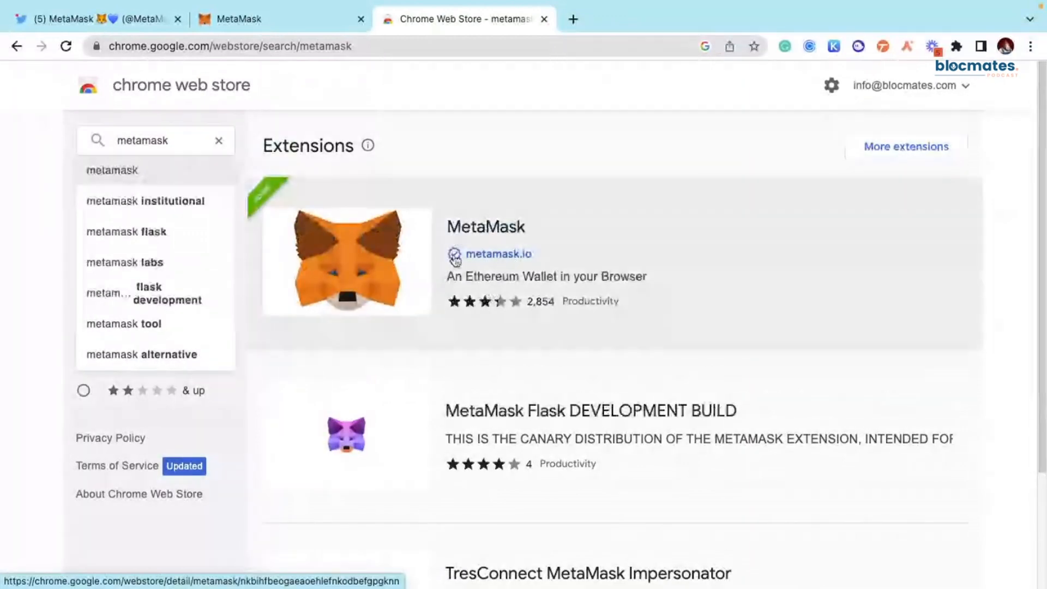
left_click(605, 244)
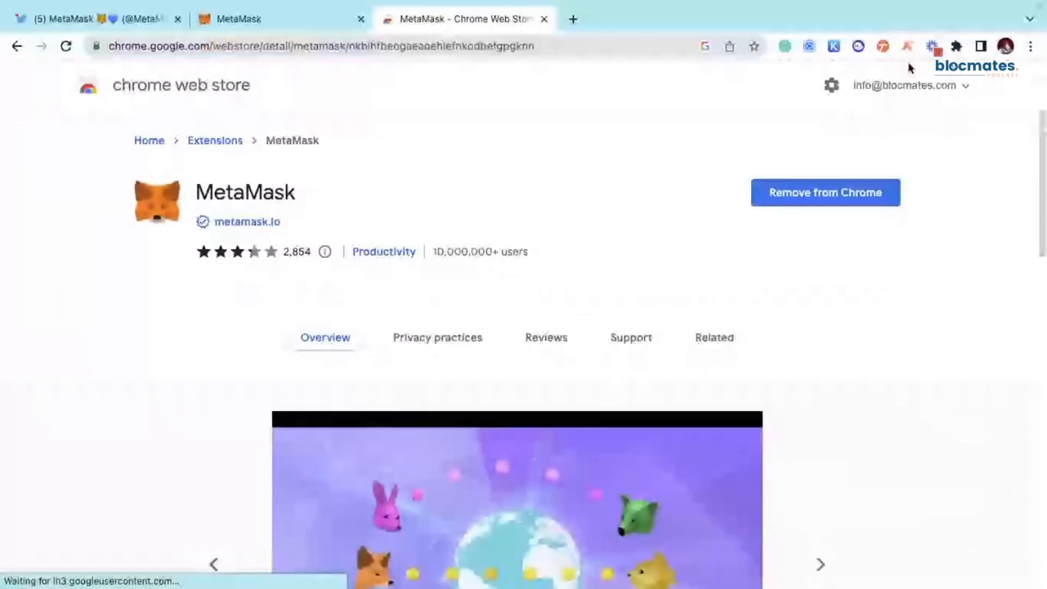
Step: Pin the MetaMask extension in the browser and open it
left_click(958, 47)
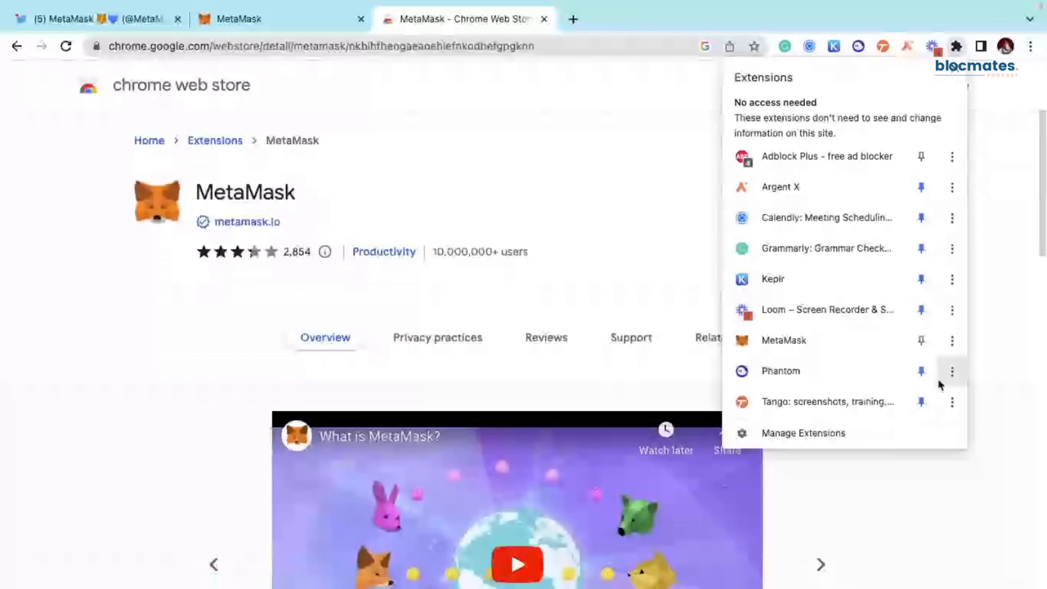
left_click(921, 340)
left_click(657, 224)
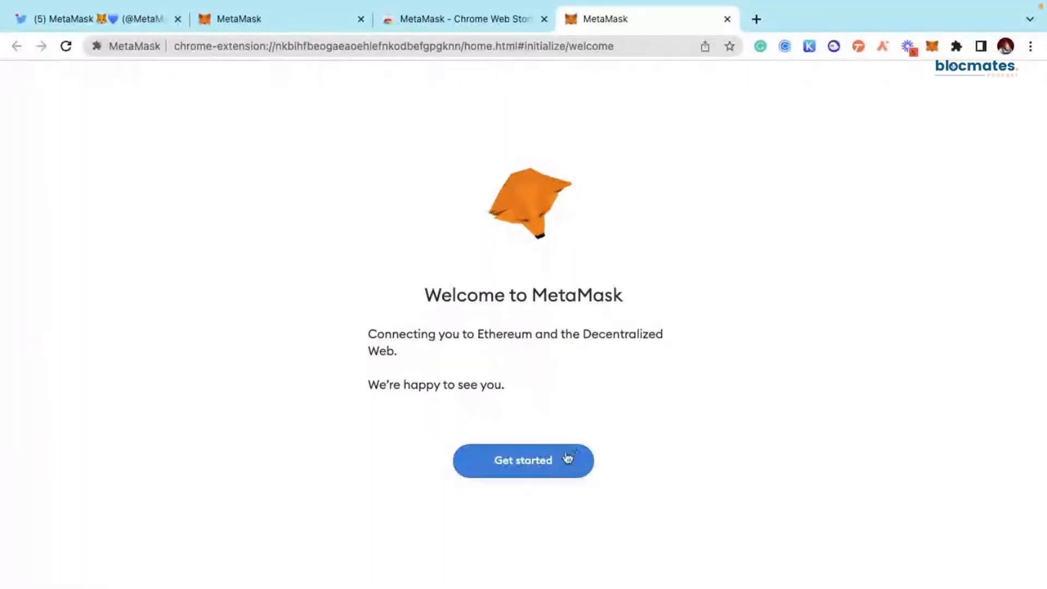
Step: Start the MetaMask setup and agree to the collection of anonymized usage data
left_click(552, 466)
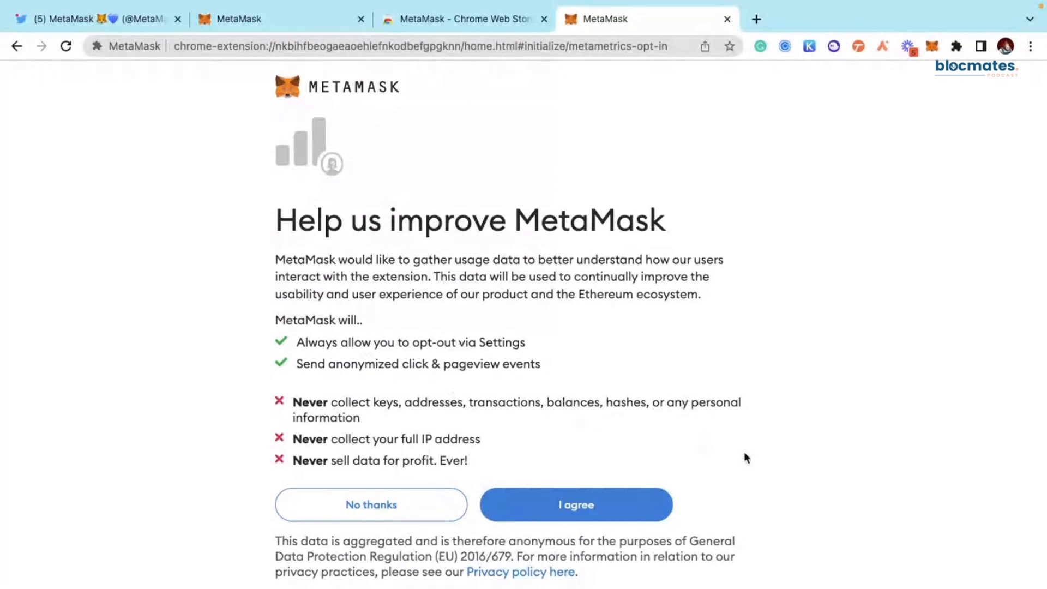
left_click_drag(347, 439, 436, 439)
left_click(391, 457)
scroll(412, 364, "down", 1)
scroll(416, 372, "up", 1)
left_click(594, 516)
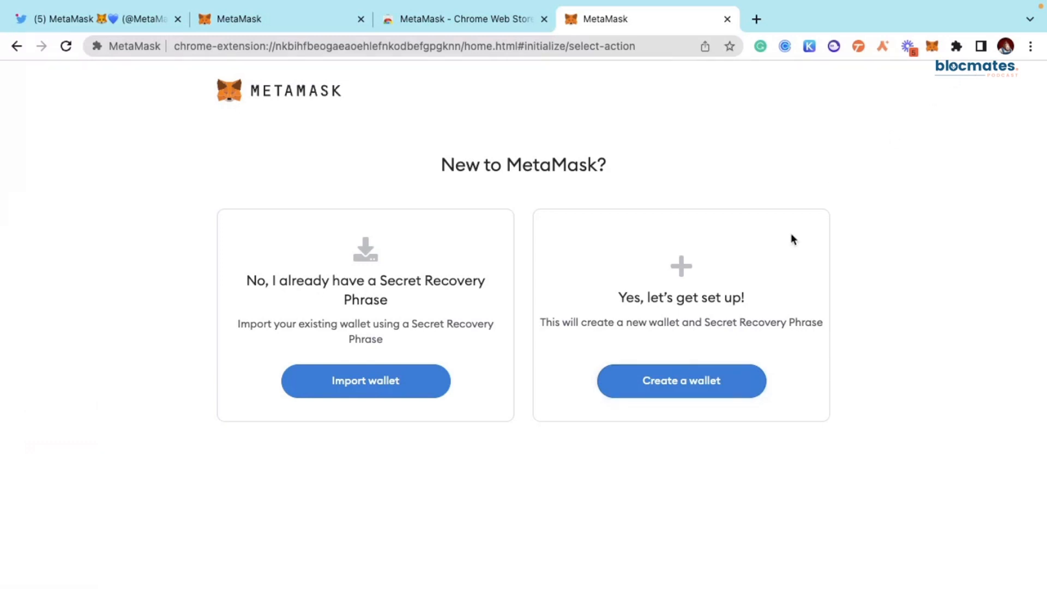
Step: Choose to create a new wallet and enter a new password of at least 8 characters
left_click(686, 391)
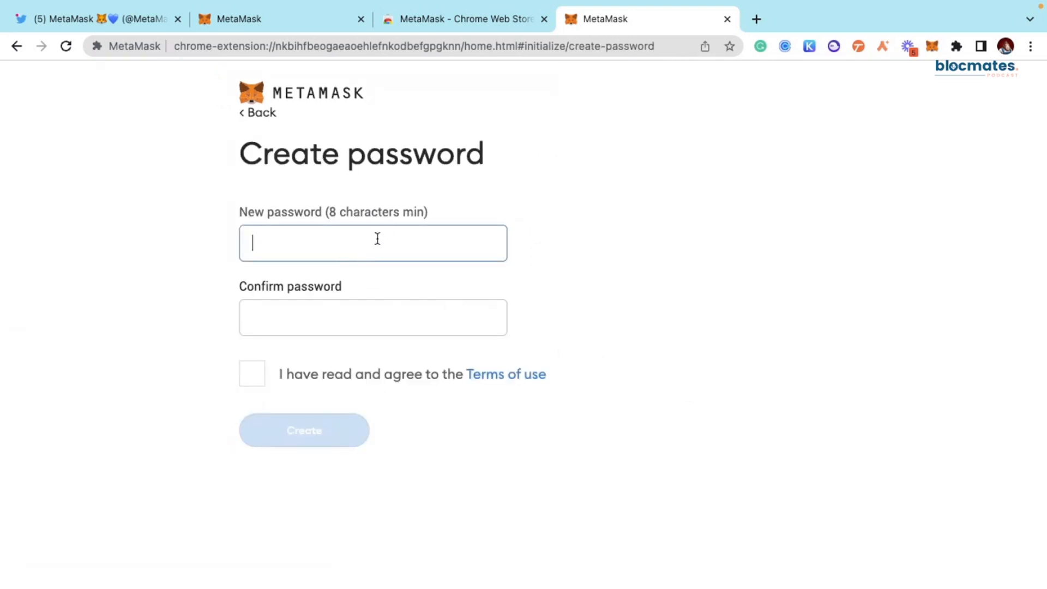
type("****")
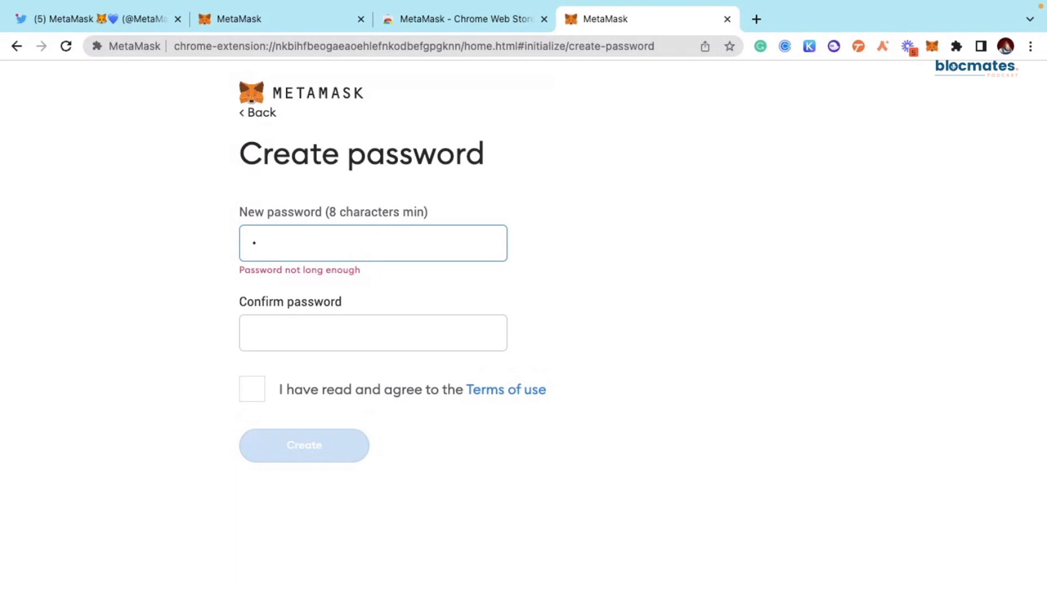
type("***")
key("super+a")
key("BackSpace")
type("********")
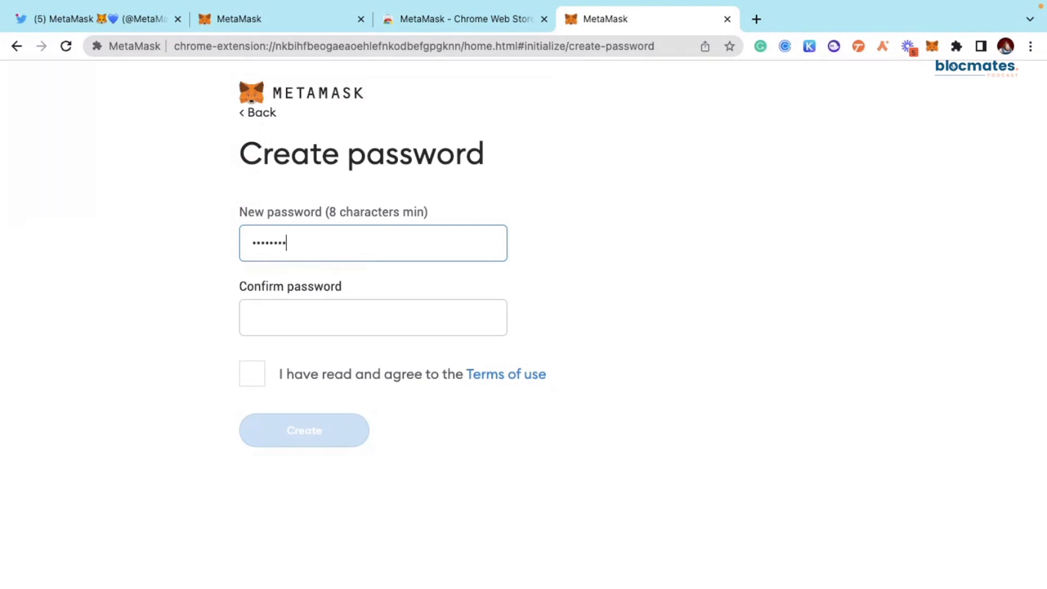
Step: Confirm the wallet password, accept the Terms of use and create the password
left_click(325, 316)
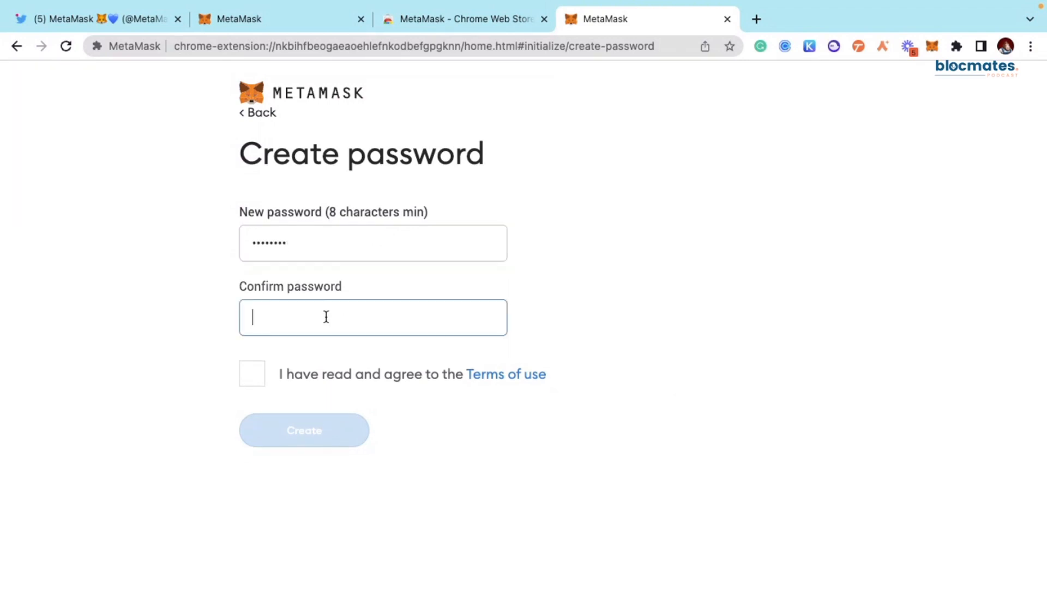
type("********")
left_click(245, 375)
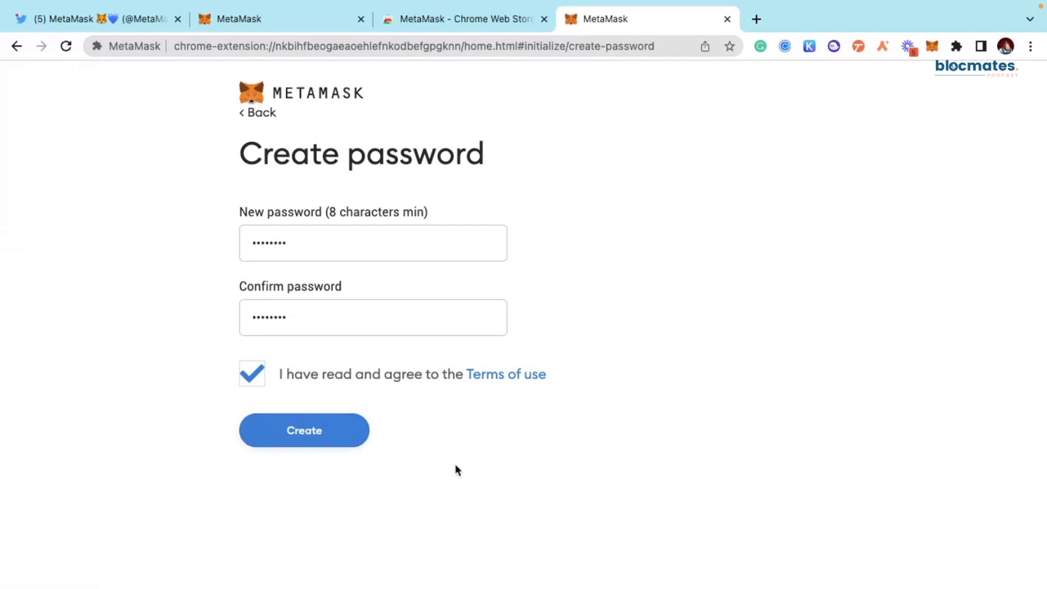
left_click(345, 438)
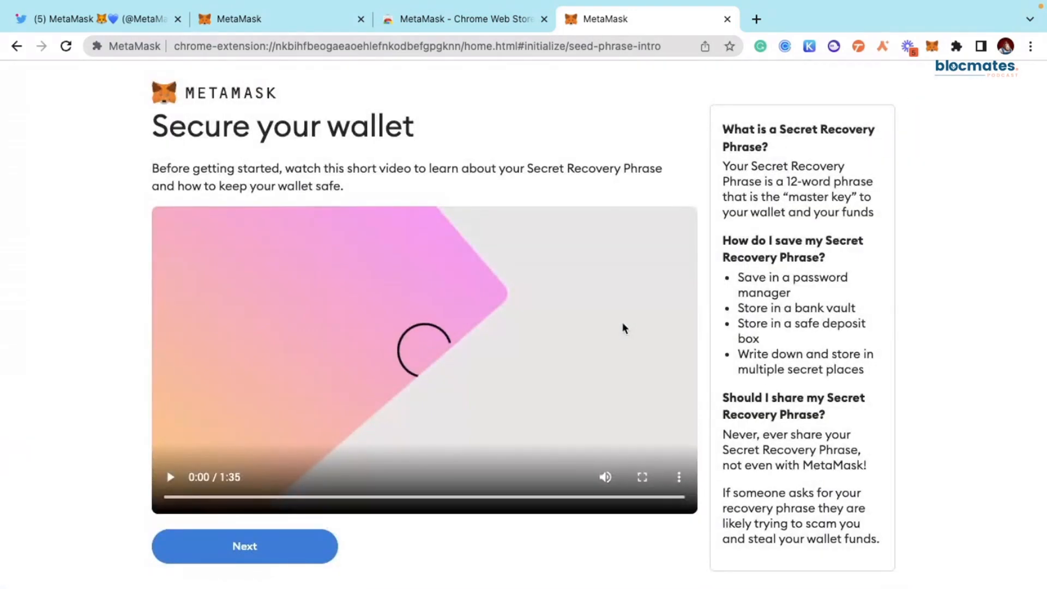
Step: Review the guidance on securing the wallet and continue to the Secret Recovery Phrase page
scroll(414, 369, "down", 1)
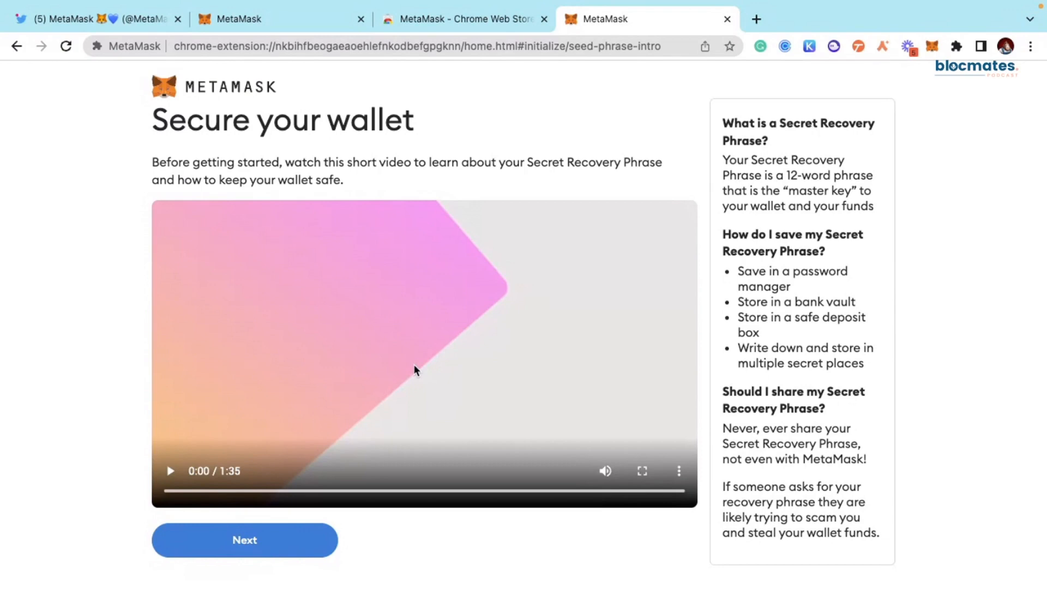
scroll(414, 364, "up", 1)
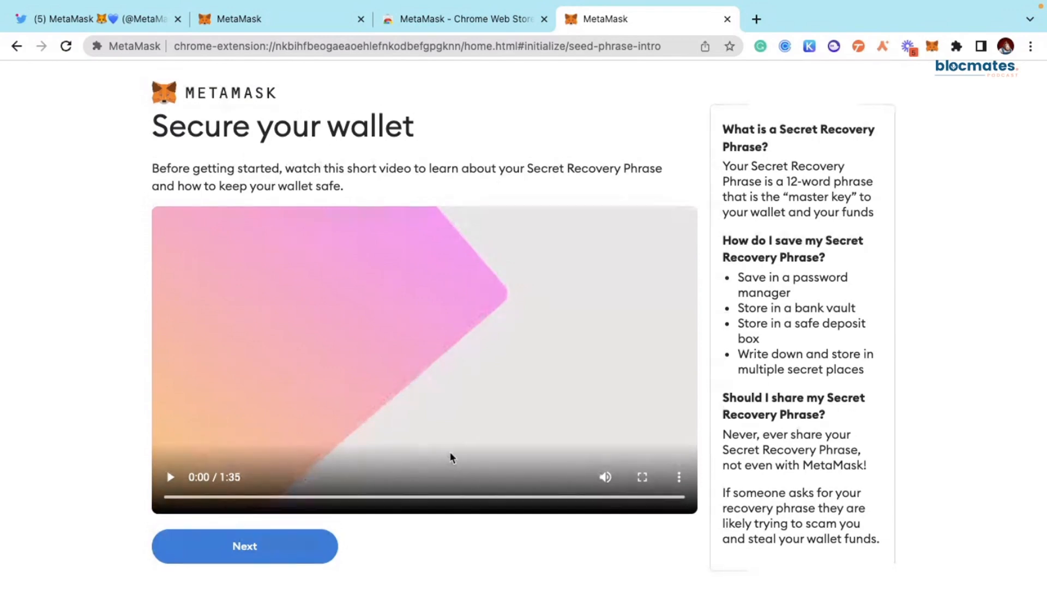
scroll(752, 392, "down", 1)
scroll(751, 391, "up", 1)
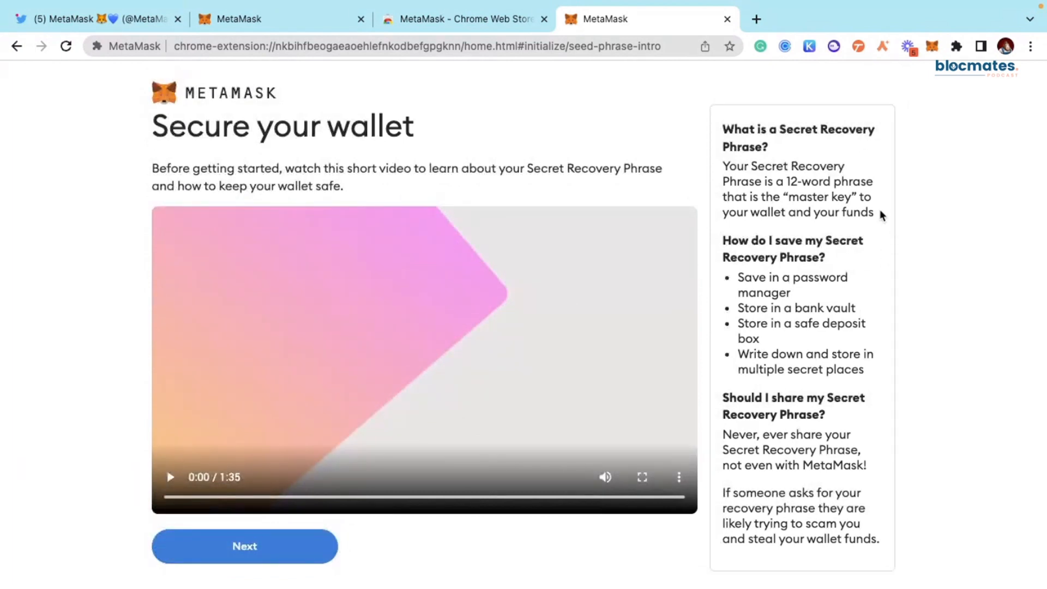
left_click_drag(730, 131, 874, 213)
left_click(980, 283)
left_click(303, 561)
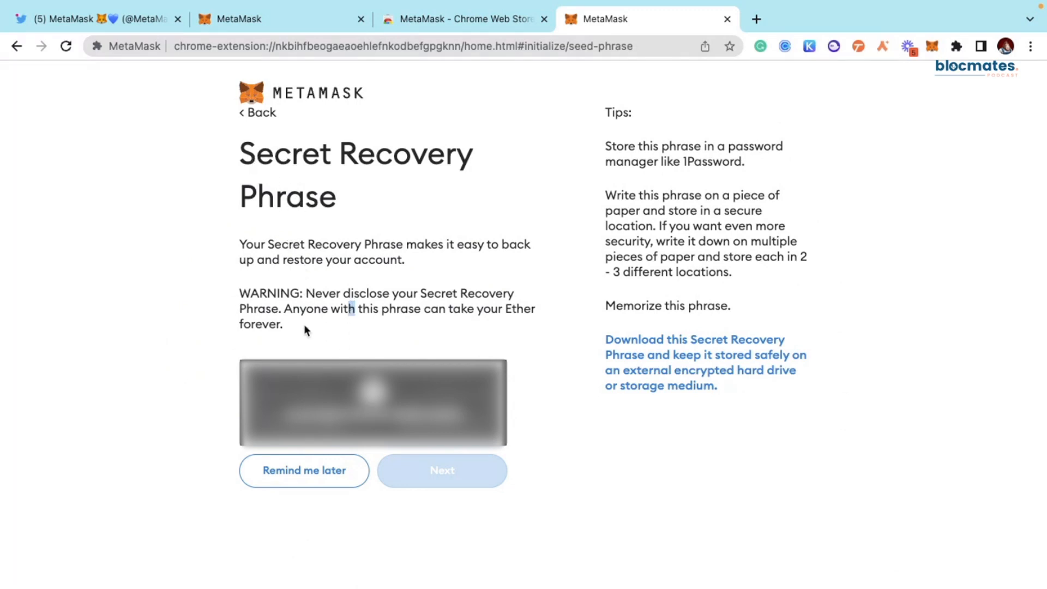
Step: Reveal the hidden Secret Recovery Phrase and continue to its confirmation page
triple_click(224, 267)
left_click(205, 319)
left_click(373, 402)
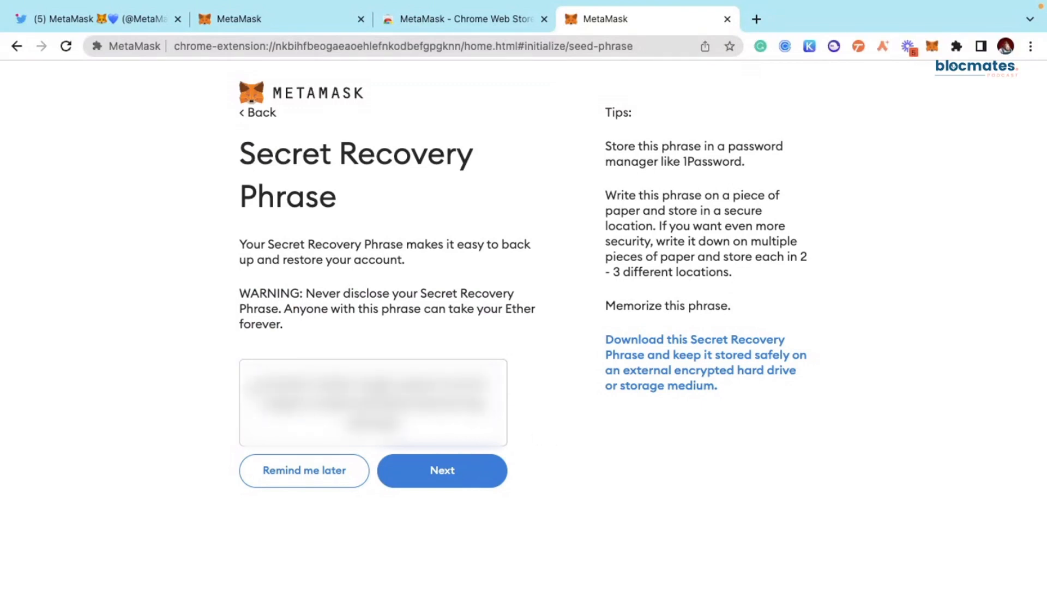
left_click(449, 435)
left_click(478, 474)
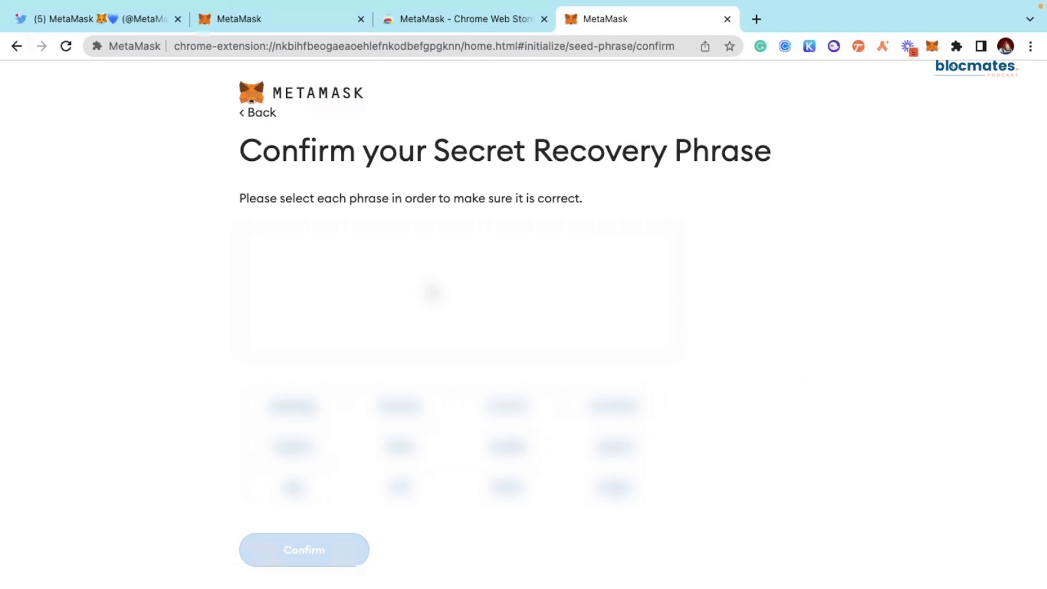
Step: Select the twelve words of the Secret Recovery Phrase in their correct order and confirm the phrase
left_click(632, 410)
left_click(507, 485)
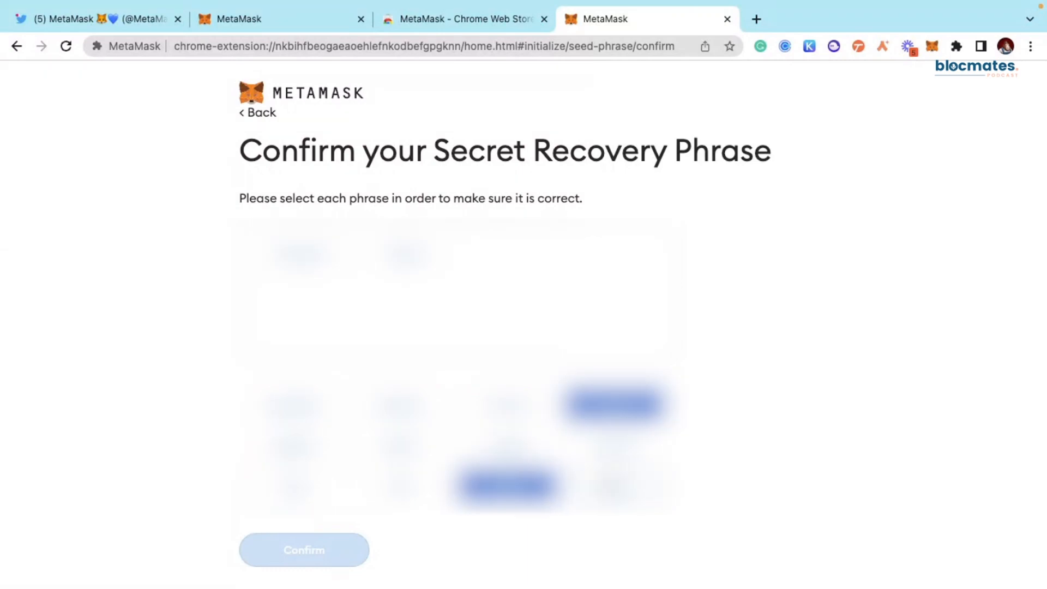
left_click(615, 484)
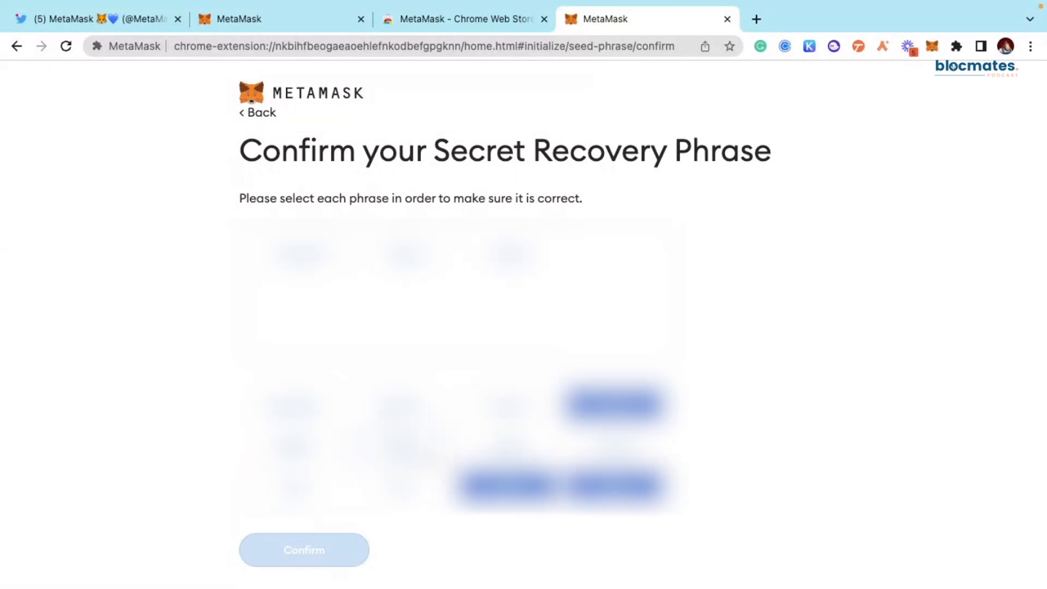
left_click(606, 451)
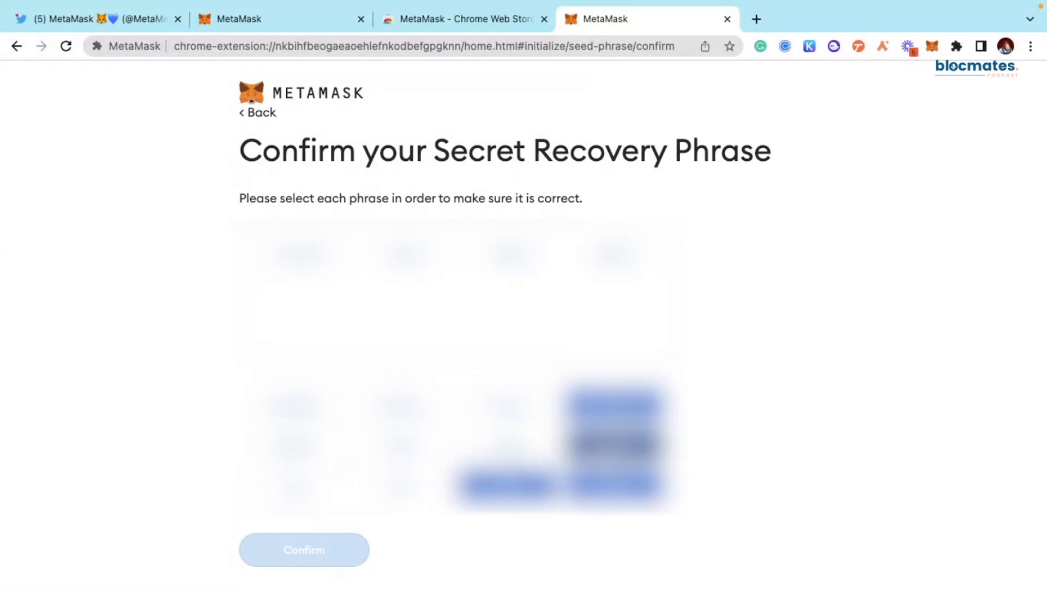
left_click(507, 404)
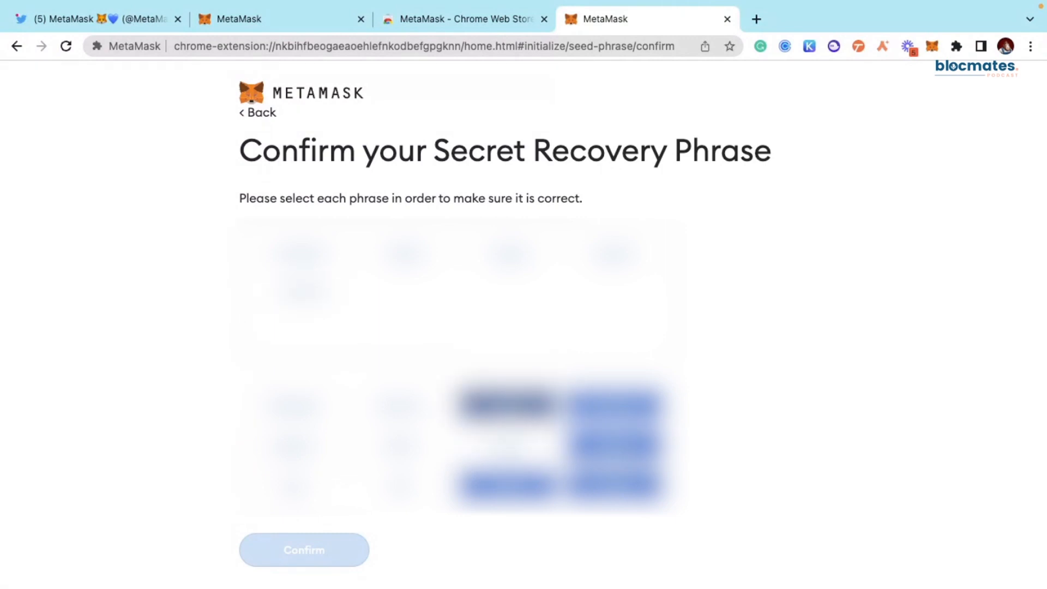
left_click(293, 444)
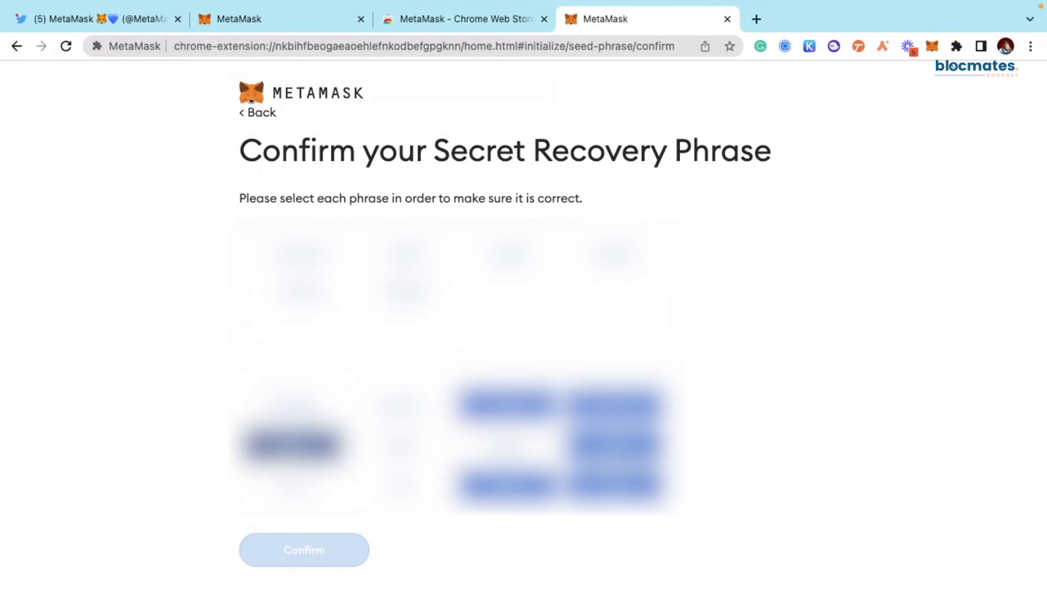
left_click(505, 450)
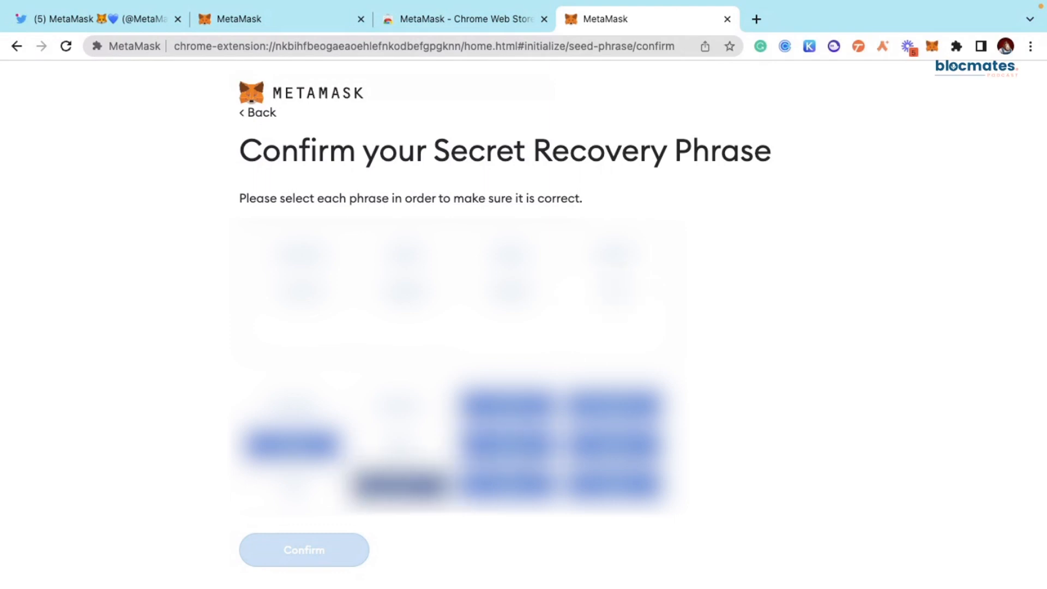
left_click(401, 445)
left_click(401, 406)
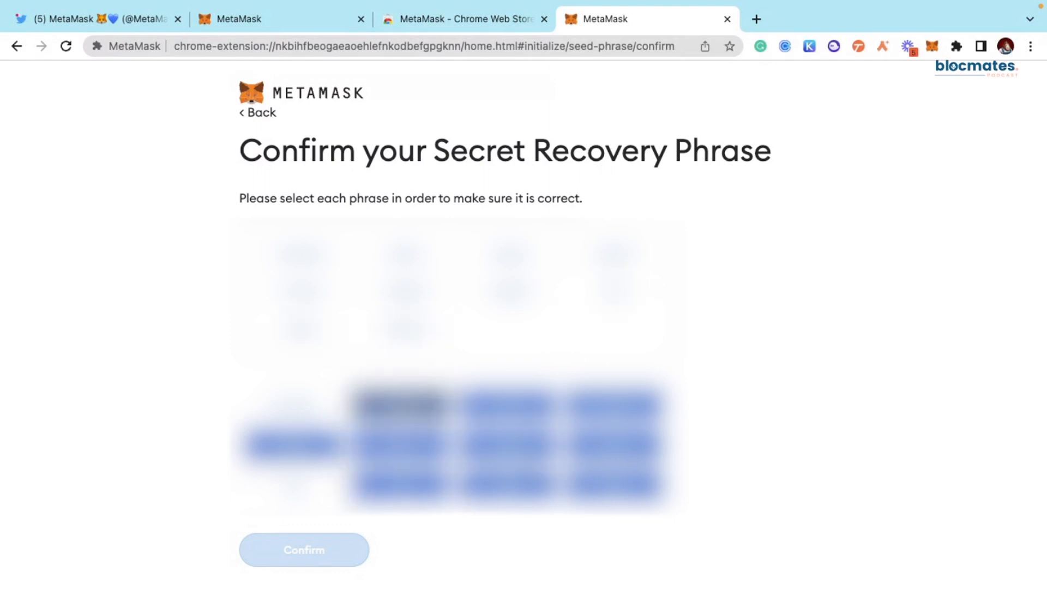
left_click(292, 484)
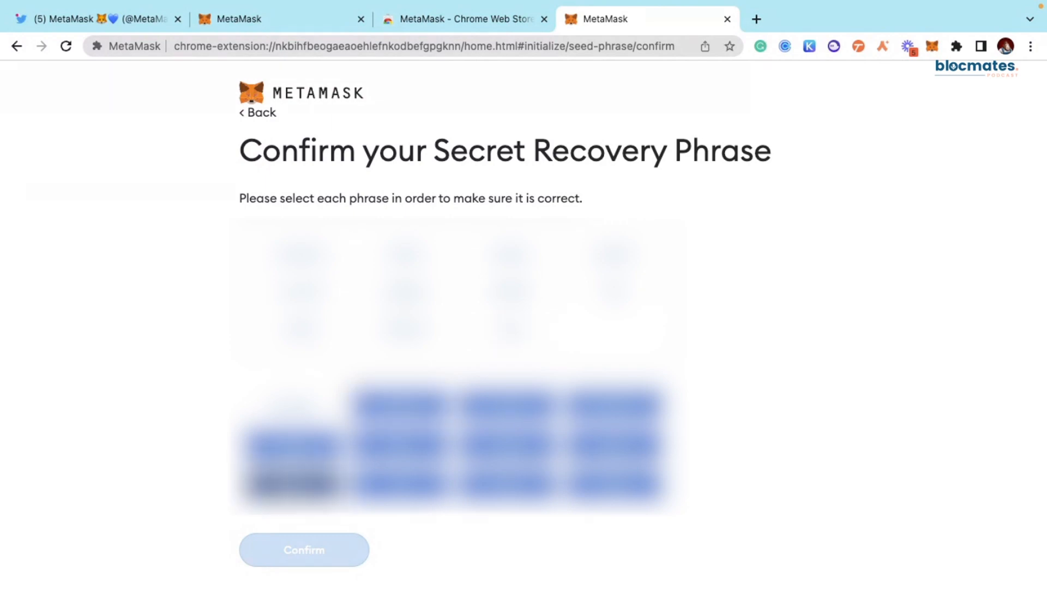
left_click(293, 406)
left_click(341, 556)
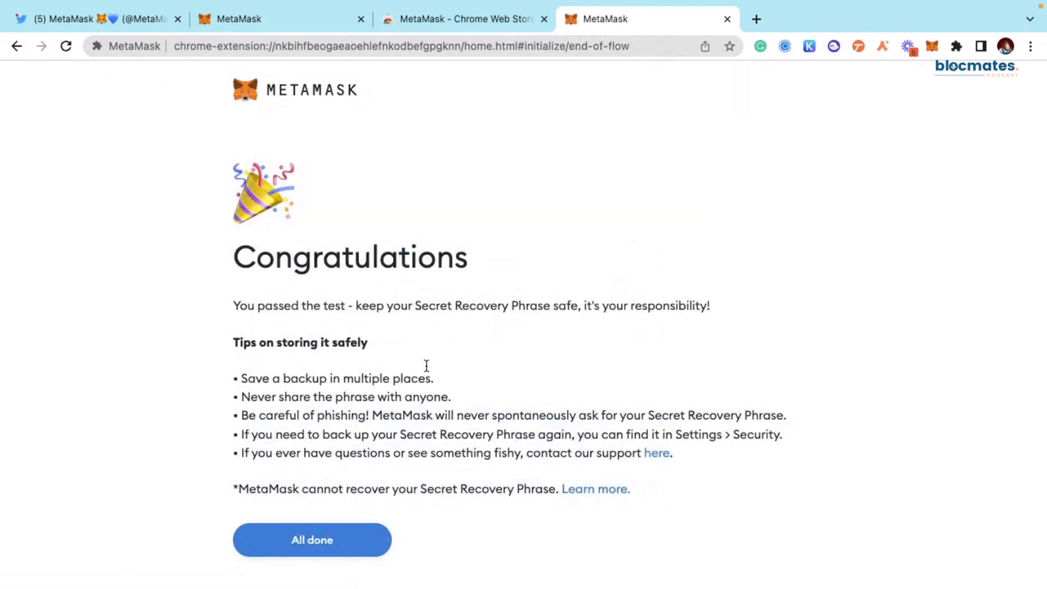
Step: Finish the wallet setup and dismiss the beta portfolio notice and the Protect your funds reminder
left_click(314, 543)
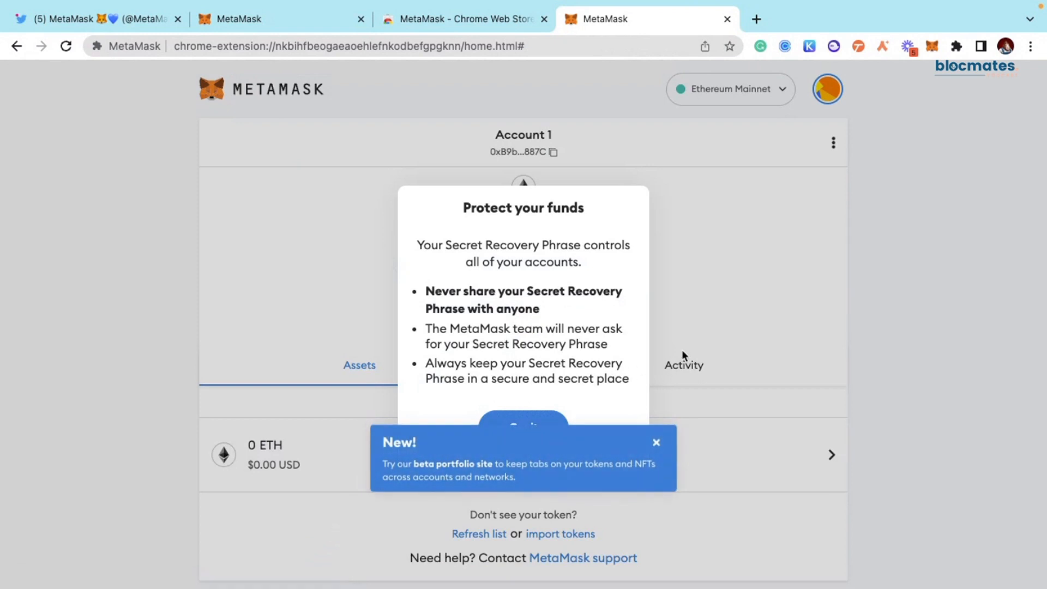
left_click(657, 444)
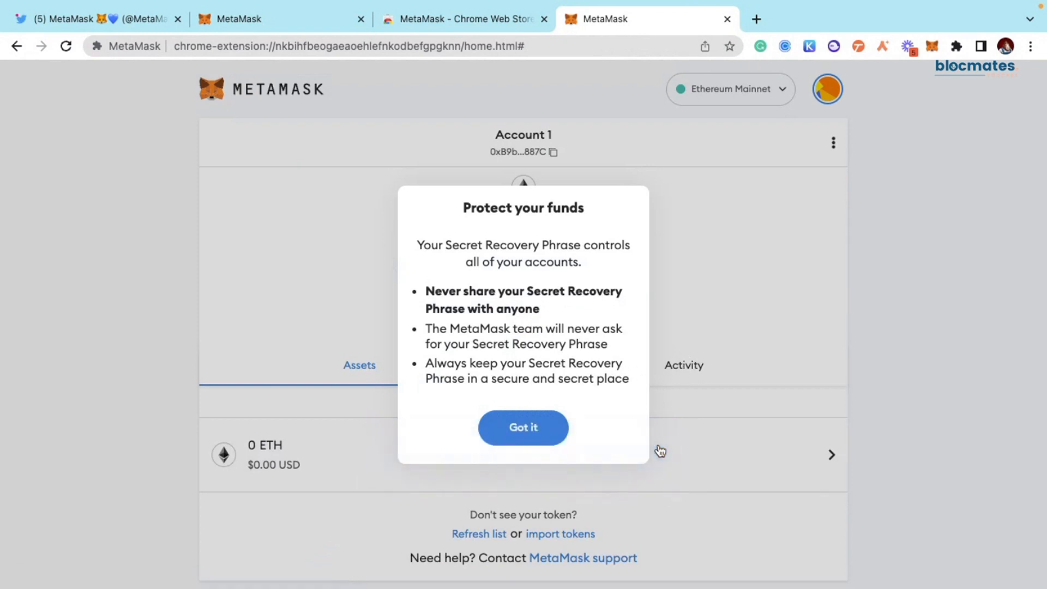
left_click(529, 436)
scroll(777, 279, "down", 1)
scroll(777, 279, "up", 1)
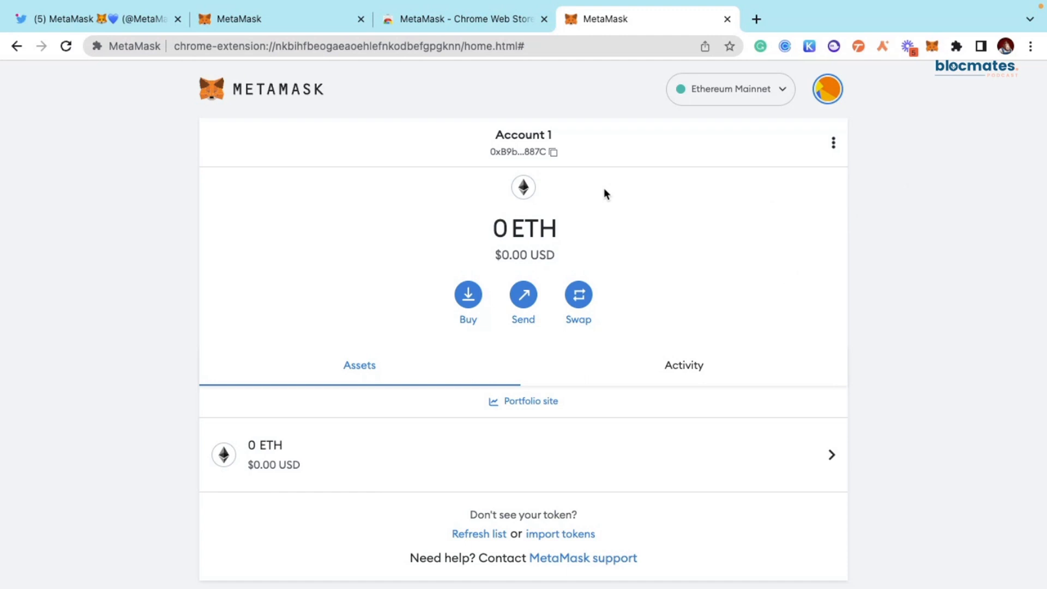
scroll(603, 188, "down", 1)
scroll(603, 189, "up", 1)
scroll(690, 232, "down", 1)
scroll(689, 232, "up", 1)
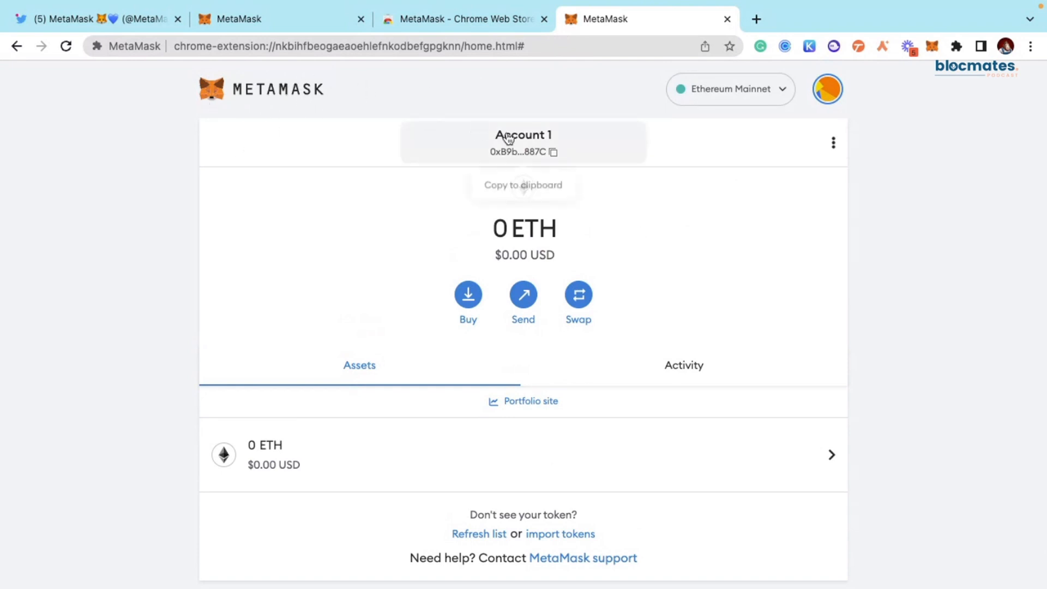
Step: Copy the public address of Account 1 to the clipboard
left_click(595, 157)
left_click(548, 157)
left_click(555, 157)
left_click(554, 152)
left_click(553, 153)
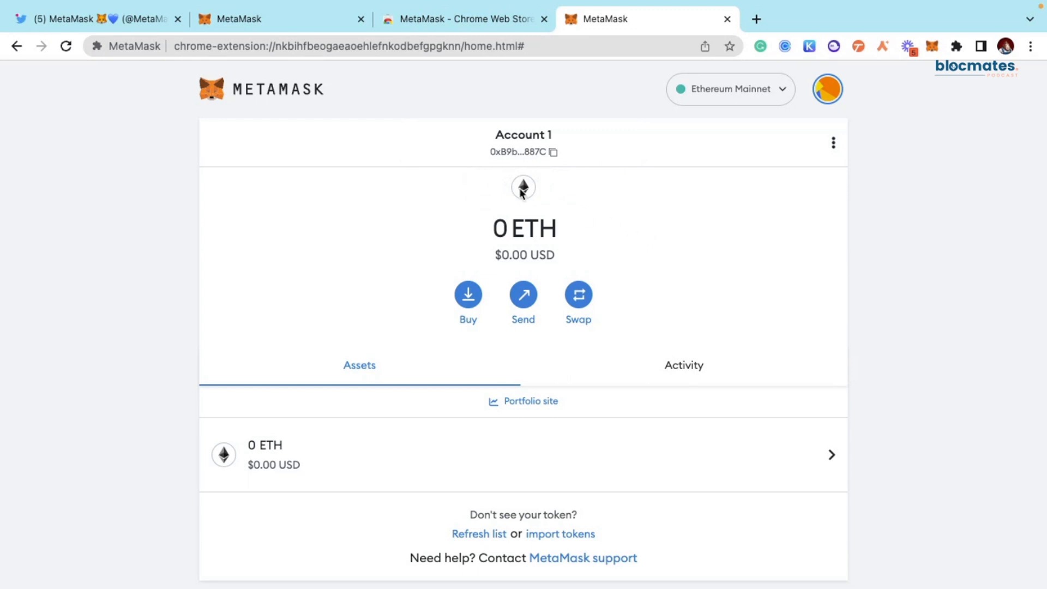
Step: Highlight the account's ETH balance for inspection and copy the account address once more
left_click_drag(495, 233, 528, 232)
left_click(528, 232)
left_click_drag(553, 228, 468, 227)
left_click(468, 227)
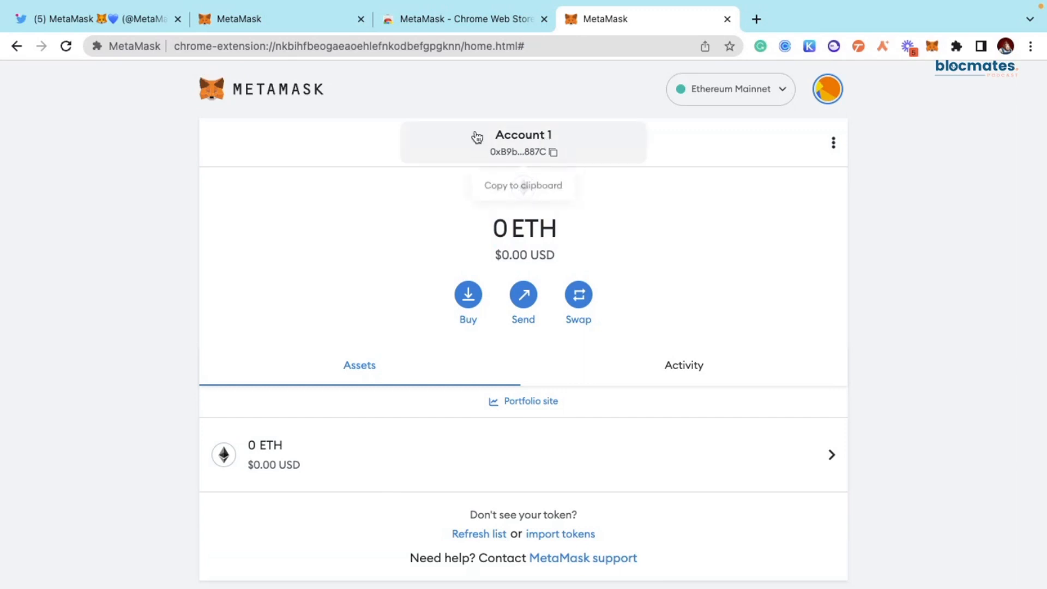
left_click(536, 158)
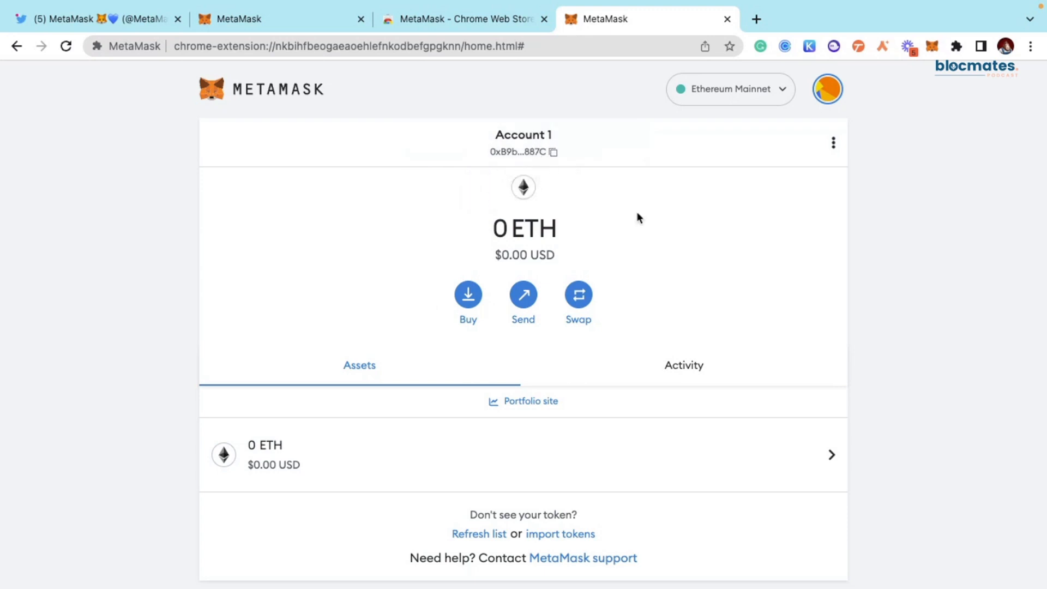
Step: View the Deposit ETH purchase options from Coinbase Pay, Transak and MoonPay, and return to the account overview
left_click(468, 296)
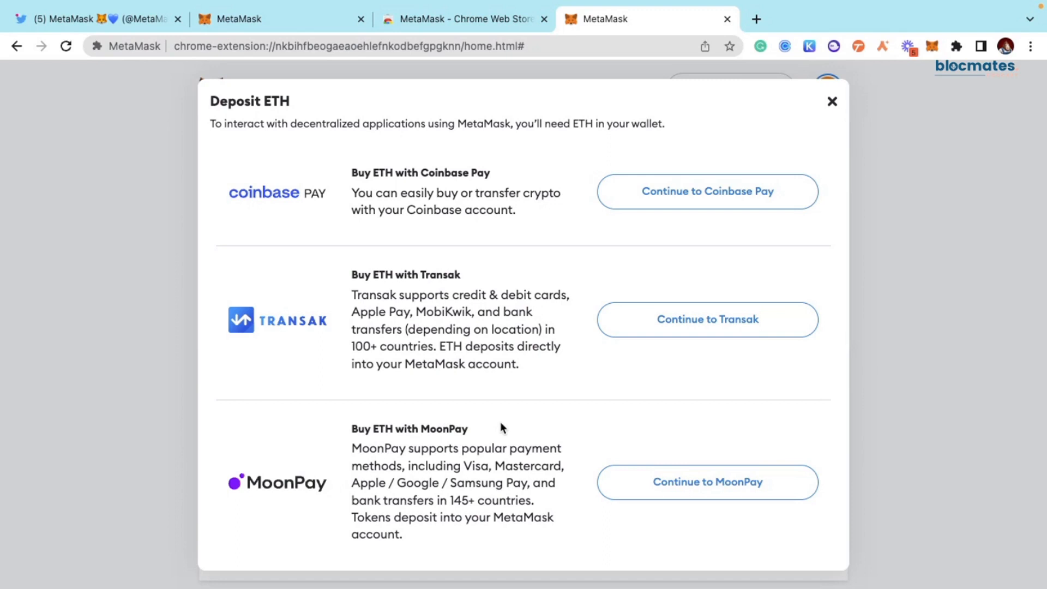
left_click(832, 104)
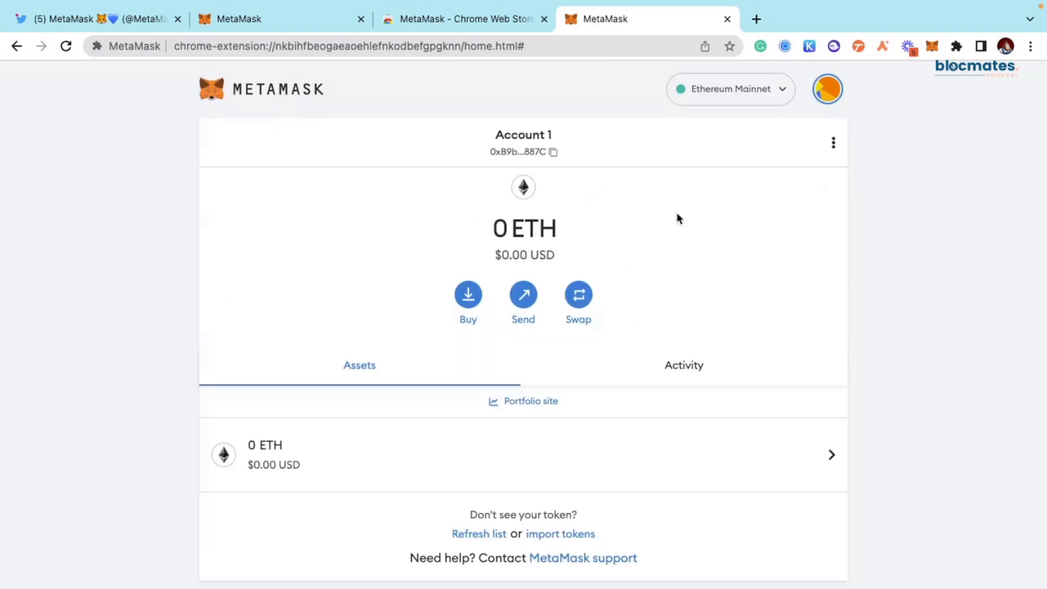
scroll(591, 312, "down", 1)
scroll(591, 312, "up", 1)
Step: Highlight the ETH balance and copy the public address of Account 1 for receiving funds
left_click_drag(575, 225, 480, 227)
left_click(486, 227)
left_click(530, 156)
left_click(545, 154)
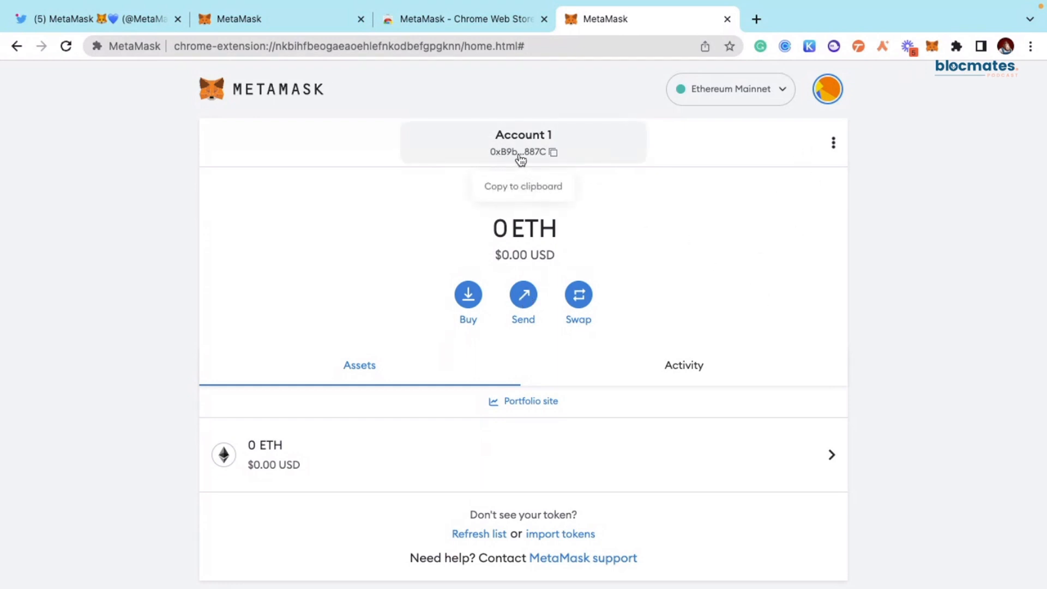
left_click(519, 152)
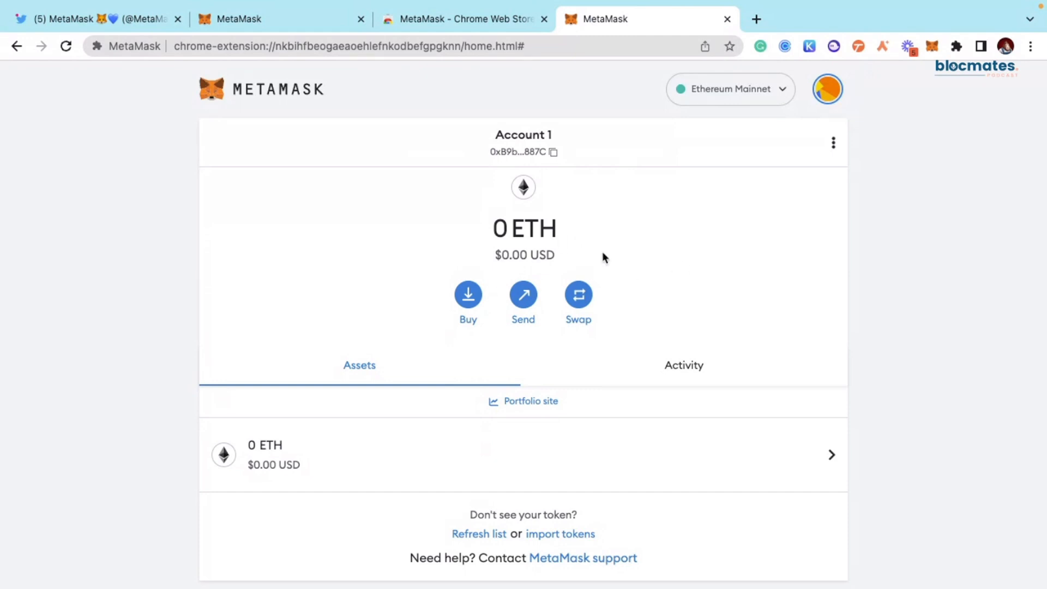
Step: Look at the Send form and its recipient address field, leaving it without sending anything
left_click(522, 303)
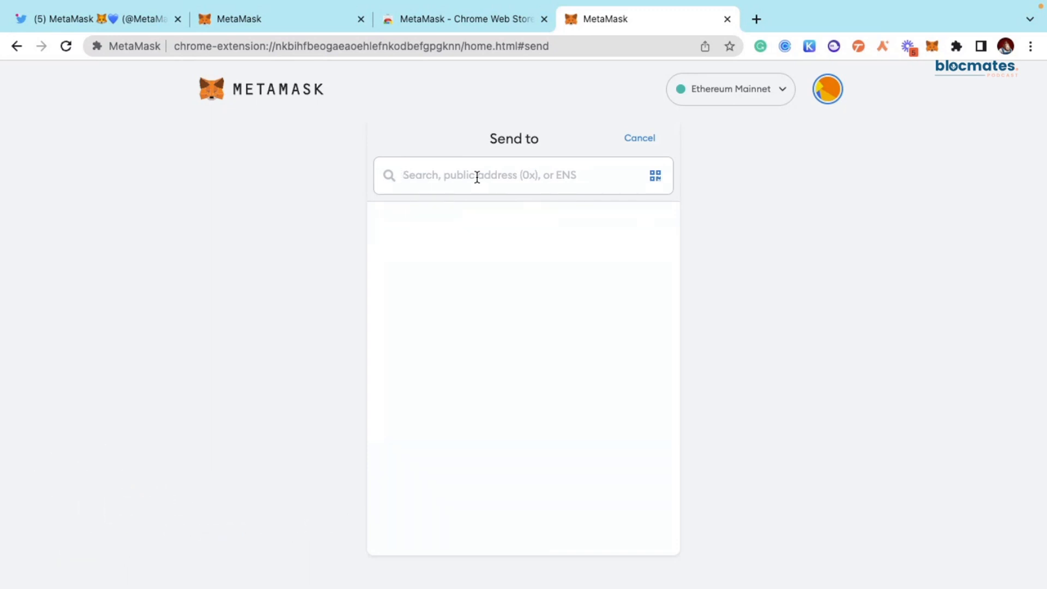
left_click(645, 139)
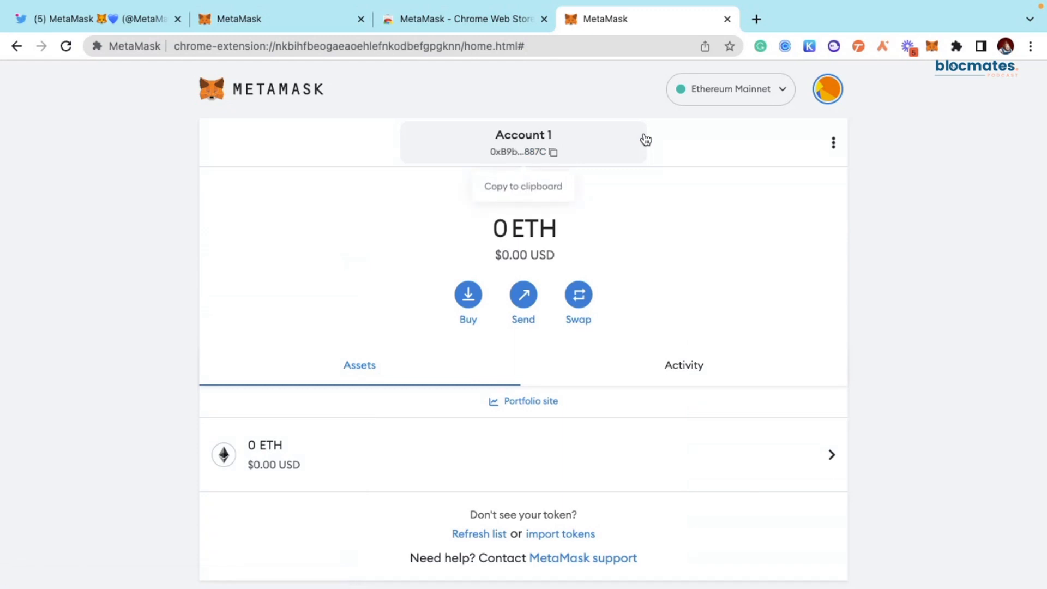
left_click(525, 296)
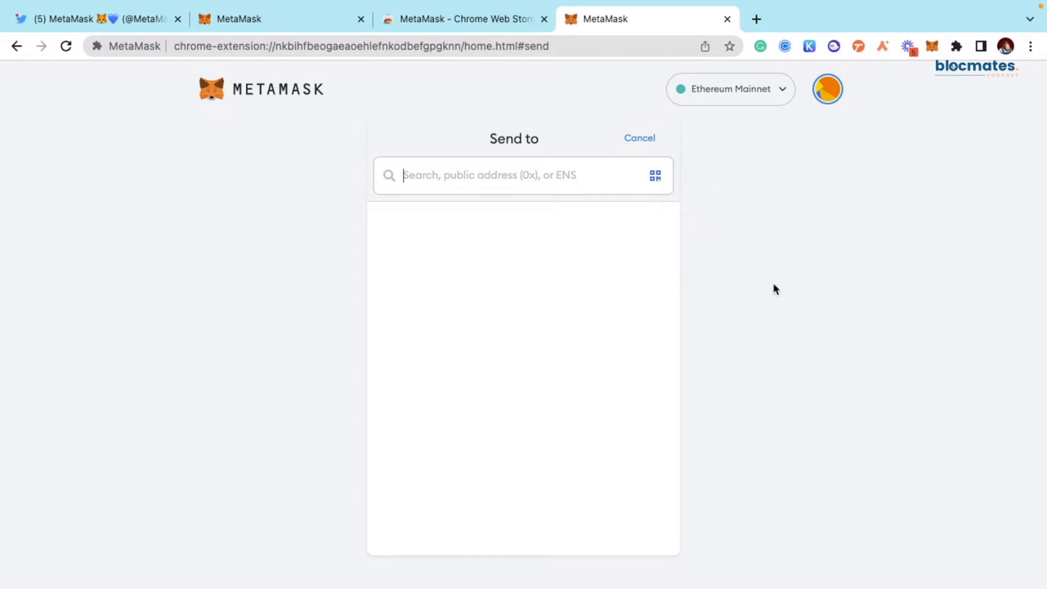
left_click(643, 140)
scroll(592, 299, "down", 1)
scroll(591, 299, "up", 1)
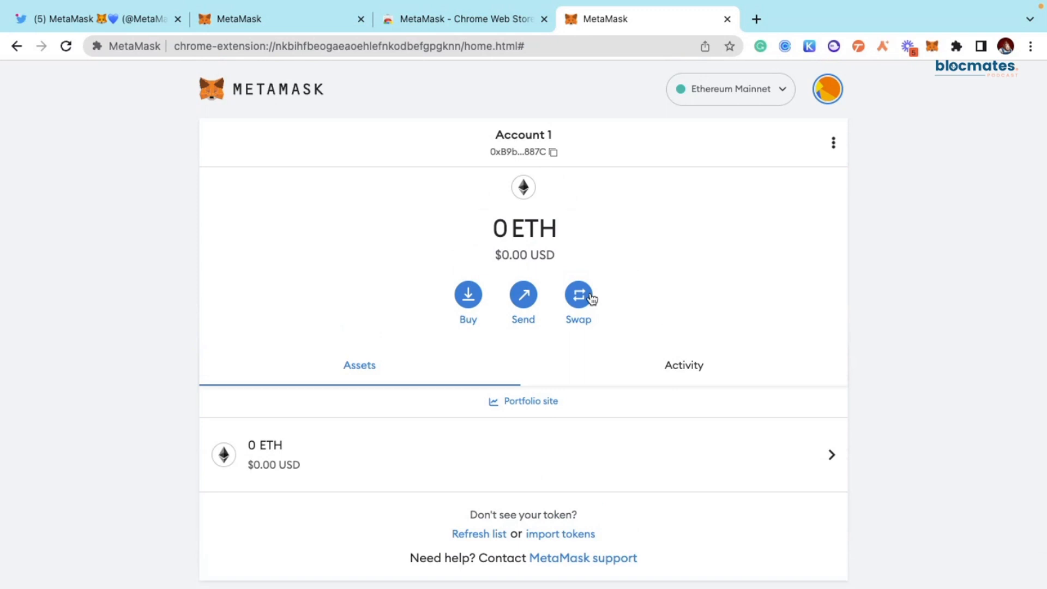
Step: Open the Swap form, decline Smart Transactions, examine the swap fields and cancel the swap
left_click(590, 297)
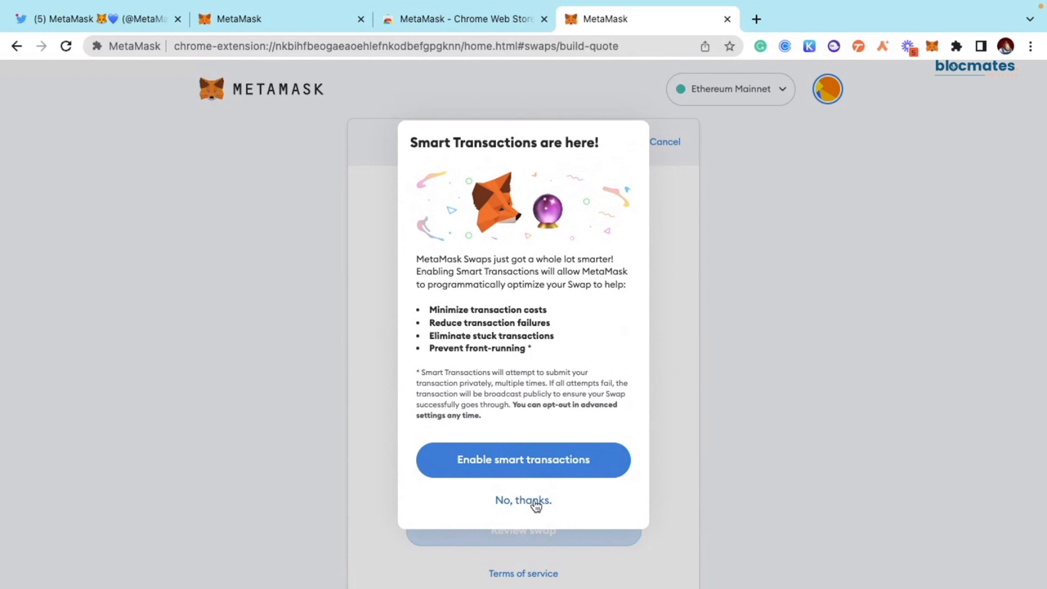
left_click(536, 506)
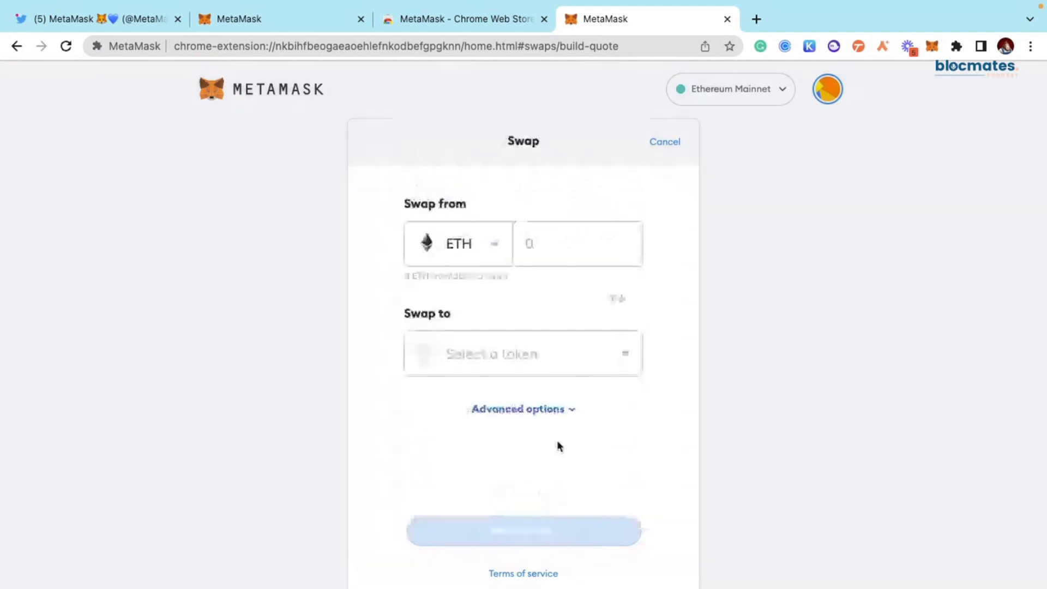
mouse_move(589, 565)
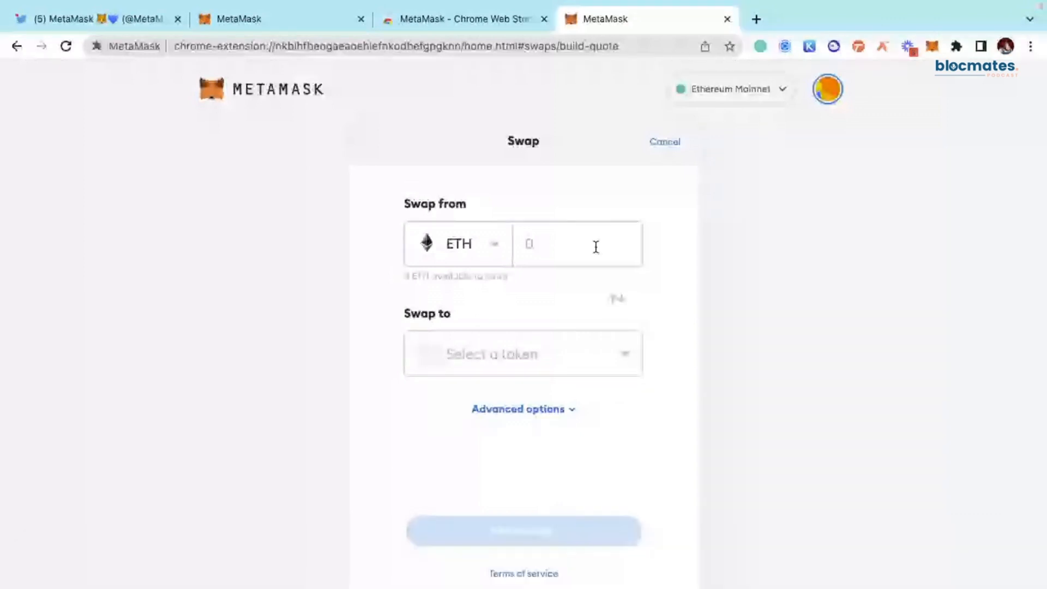
left_click(540, 242)
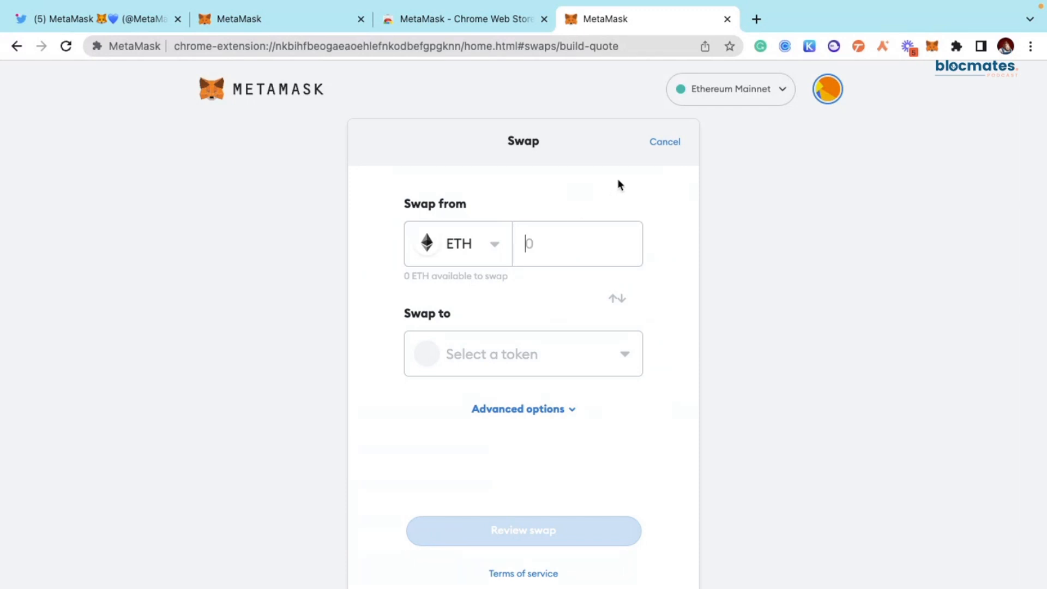
left_click(671, 143)
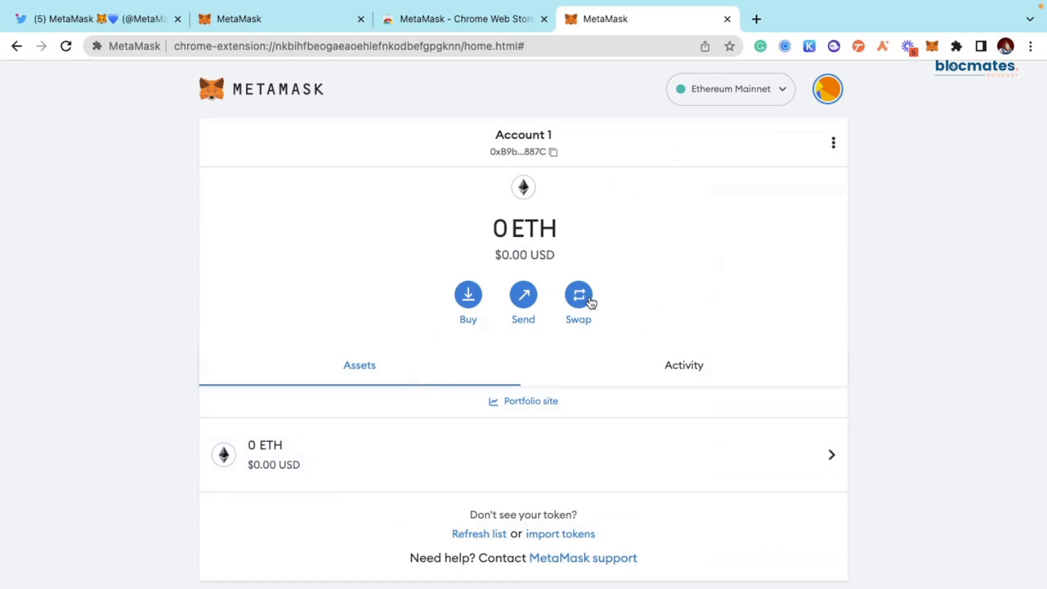
Step: Copy the account address and review the account's transaction activity and its list of assets
left_click(531, 166)
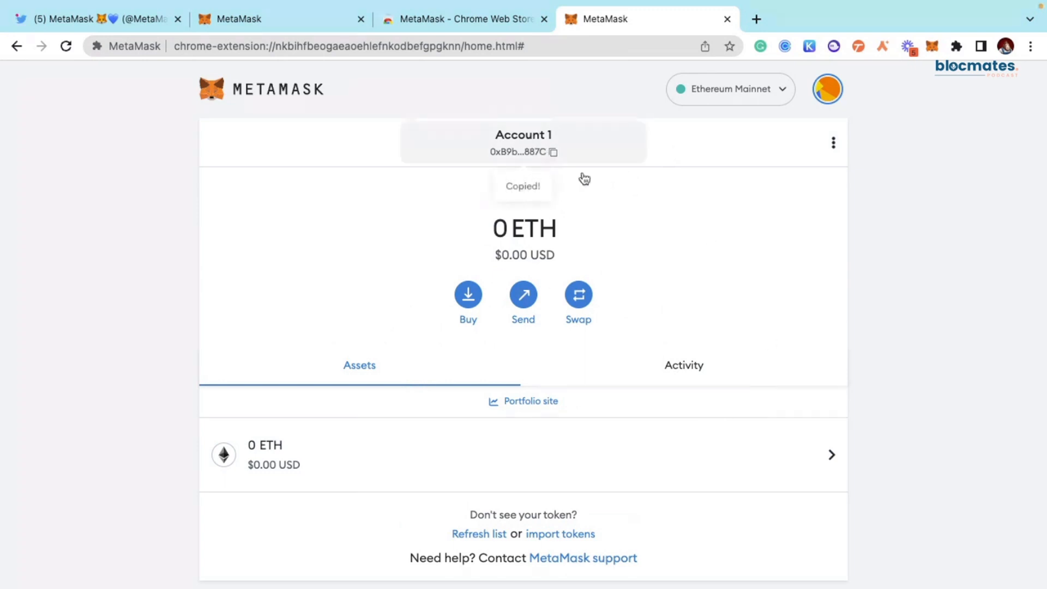
left_click(716, 378)
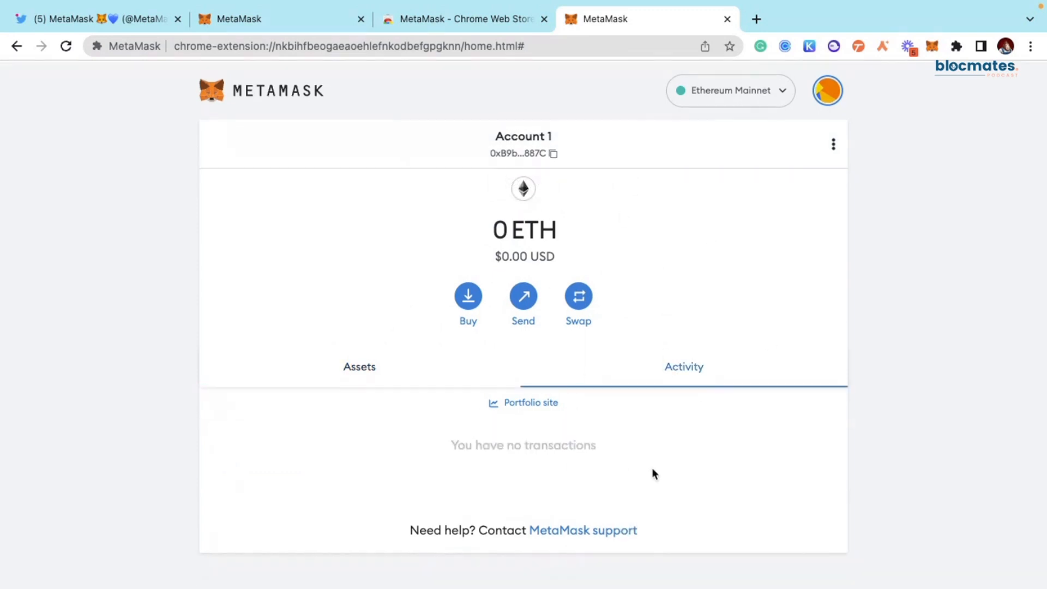
left_click(532, 154)
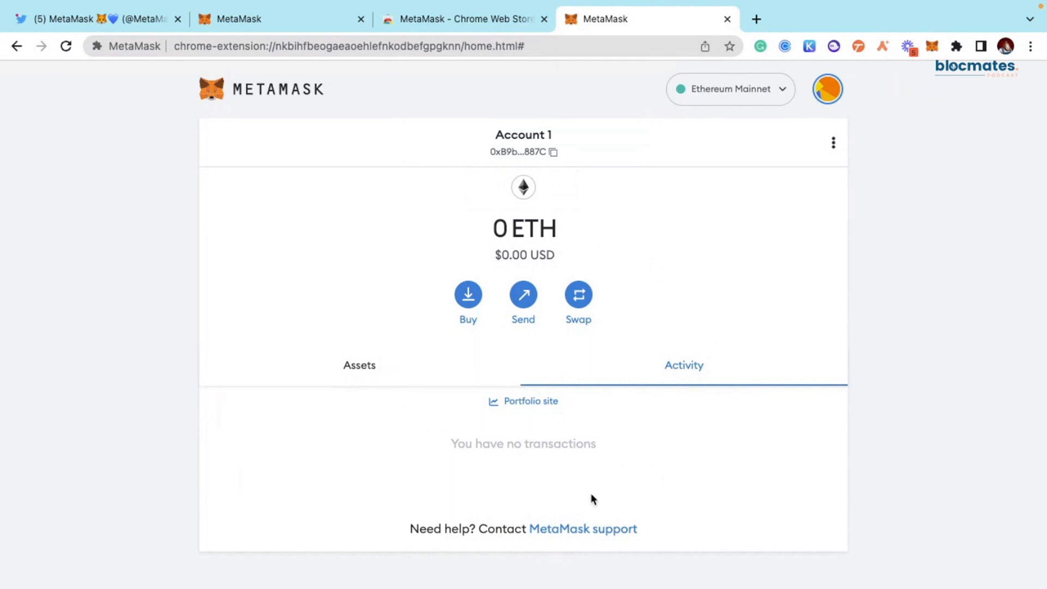
left_click(403, 376)
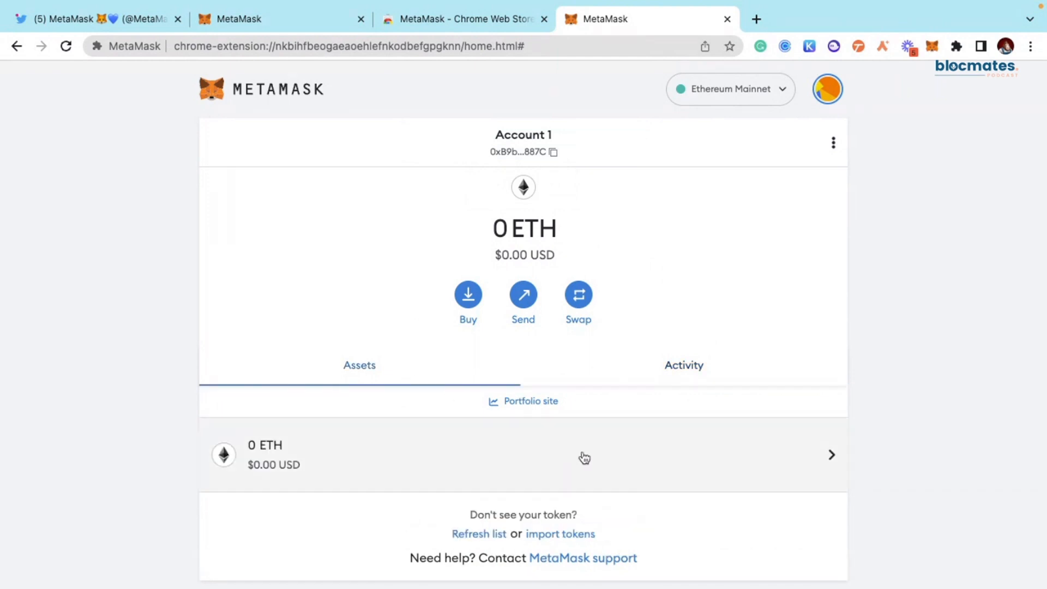
scroll(563, 446, "down", 1)
scroll(611, 353, "up", 1)
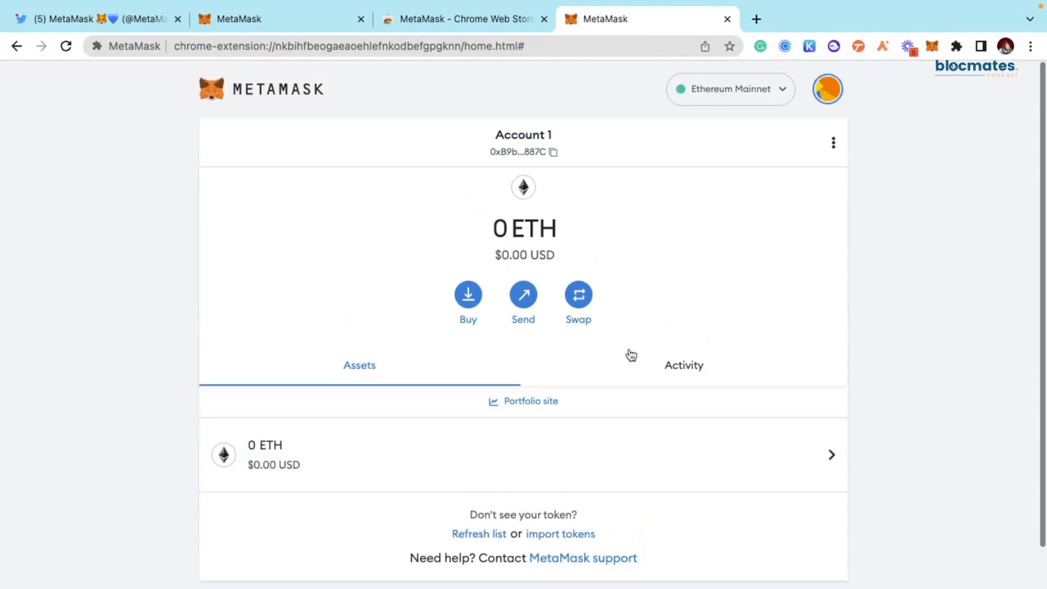
Step: Create an additional wallet account named Test 2
left_click(837, 96)
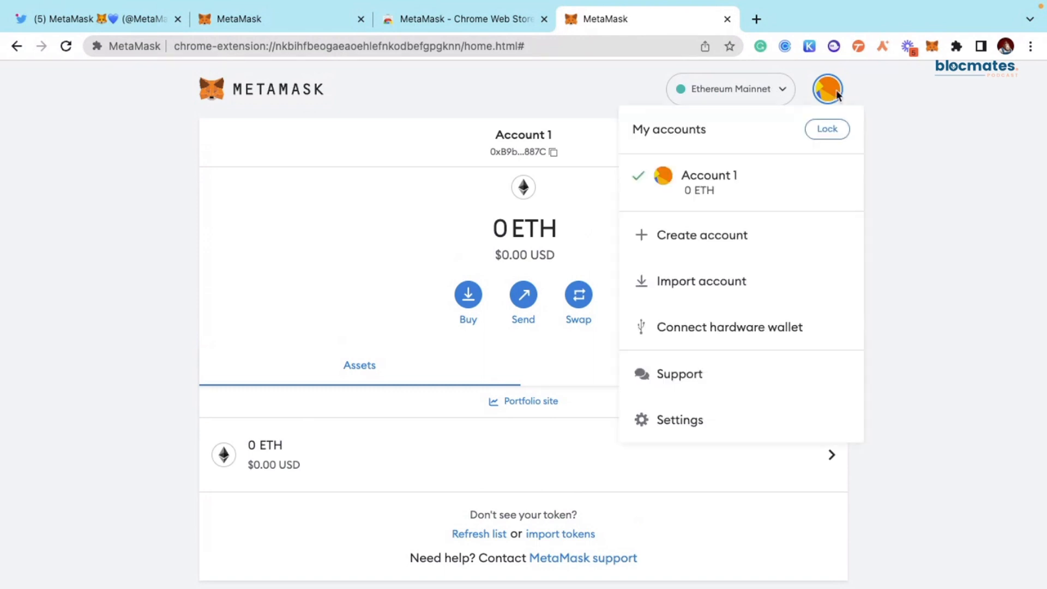
left_click(755, 236)
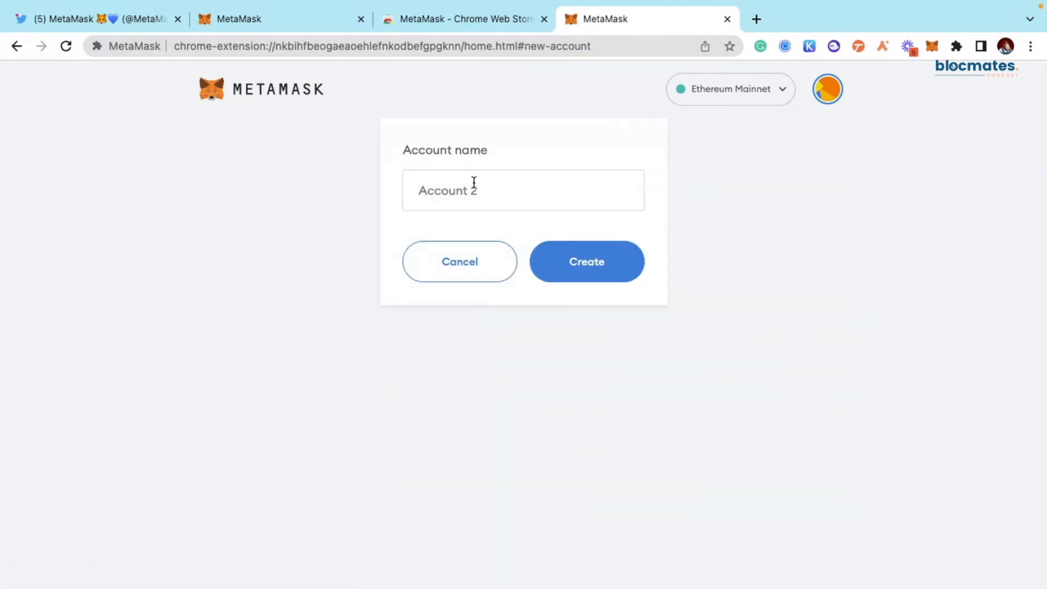
type("Test 2")
left_click(593, 268)
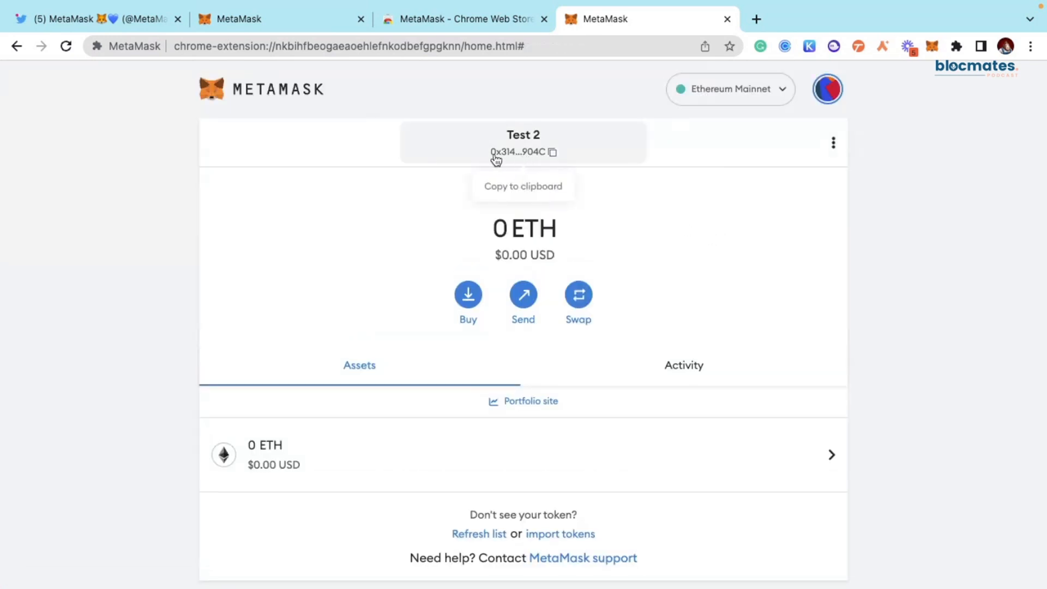
Step: Switch back and forth between Account 1 and Test 2 to compare their addresses, finishing on Account 1
left_click(827, 88)
left_click(776, 180)
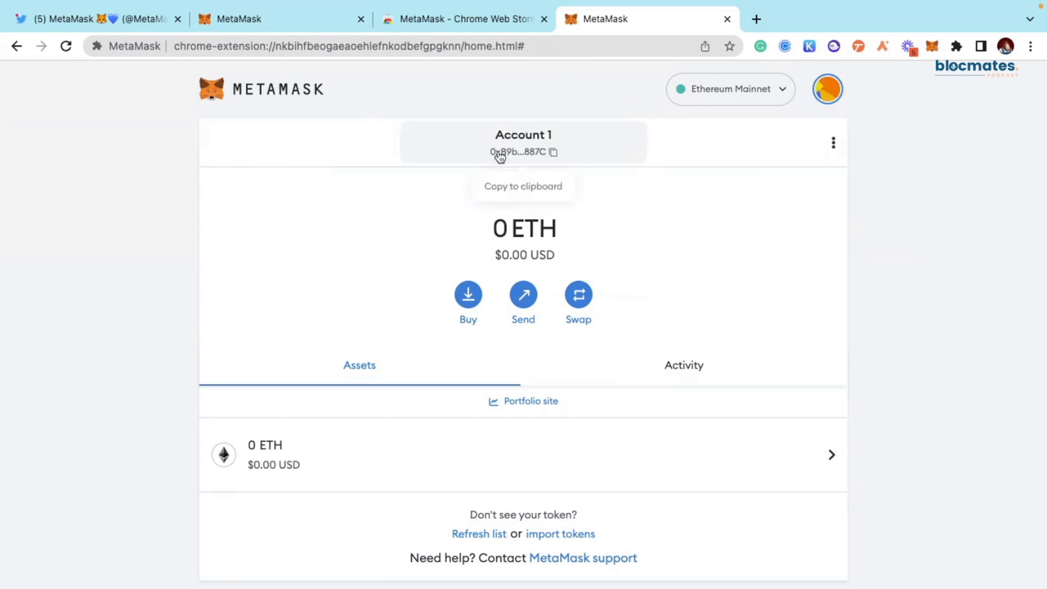
left_click(827, 89)
left_click(697, 234)
left_click(827, 88)
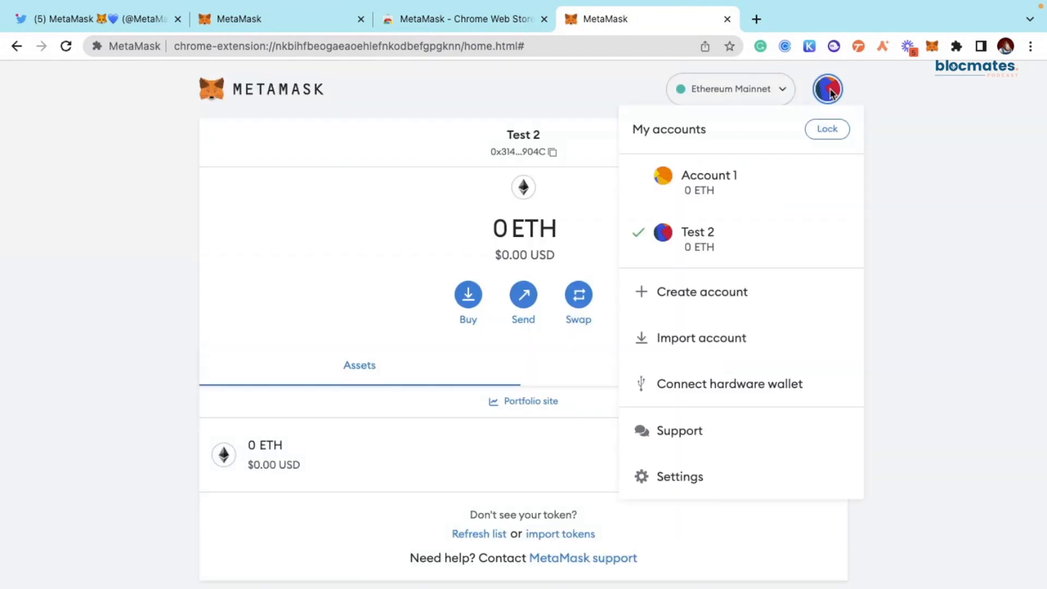
left_click(813, 185)
Step: Look through the account options, including the settings entry and the wallet lock, without choosing any
left_click(829, 91)
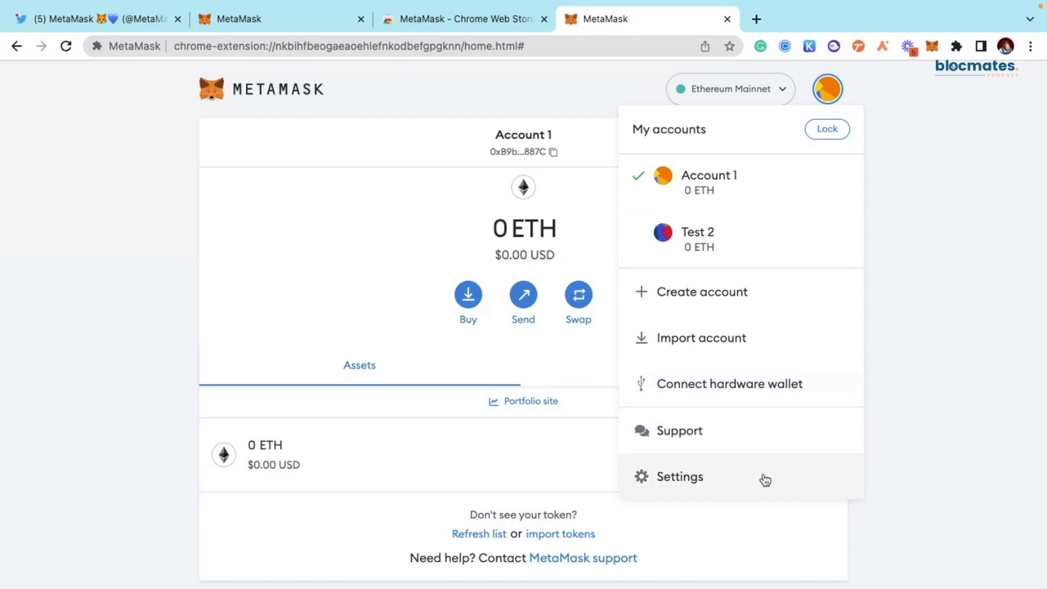
left_click(931, 265)
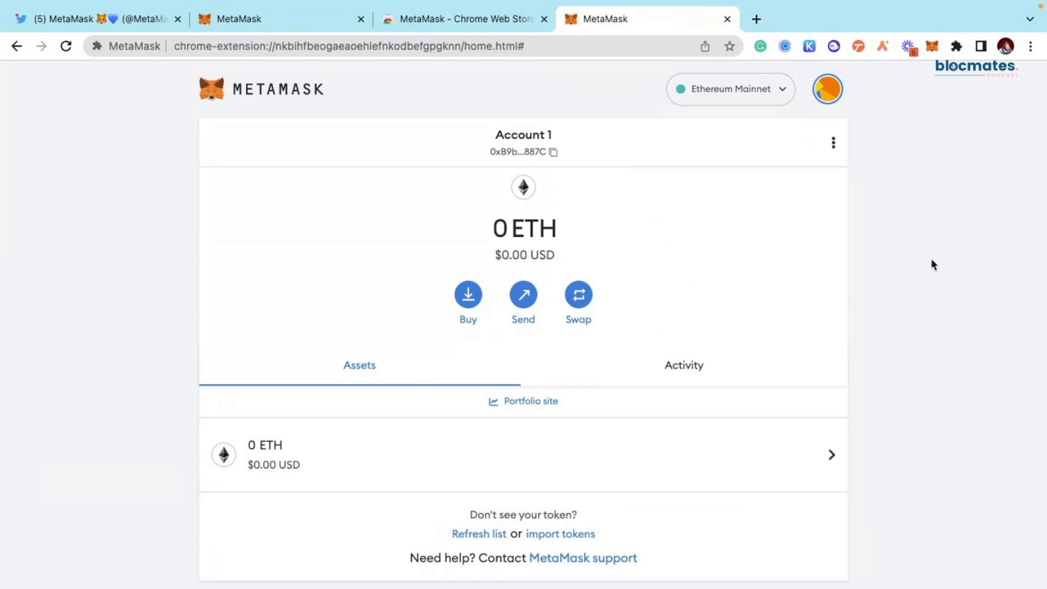
left_click(827, 93)
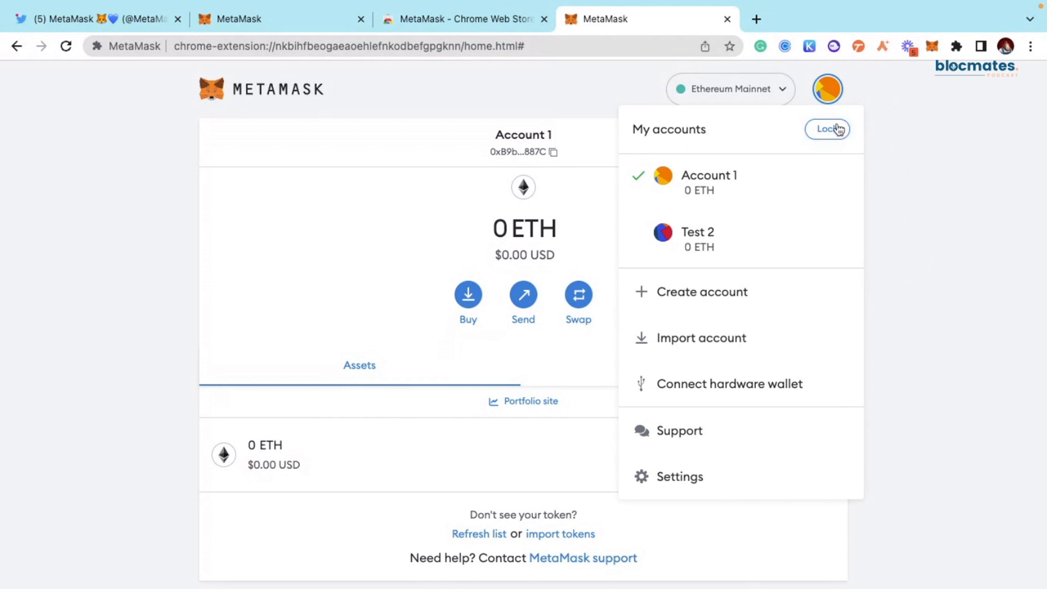
left_click(995, 108)
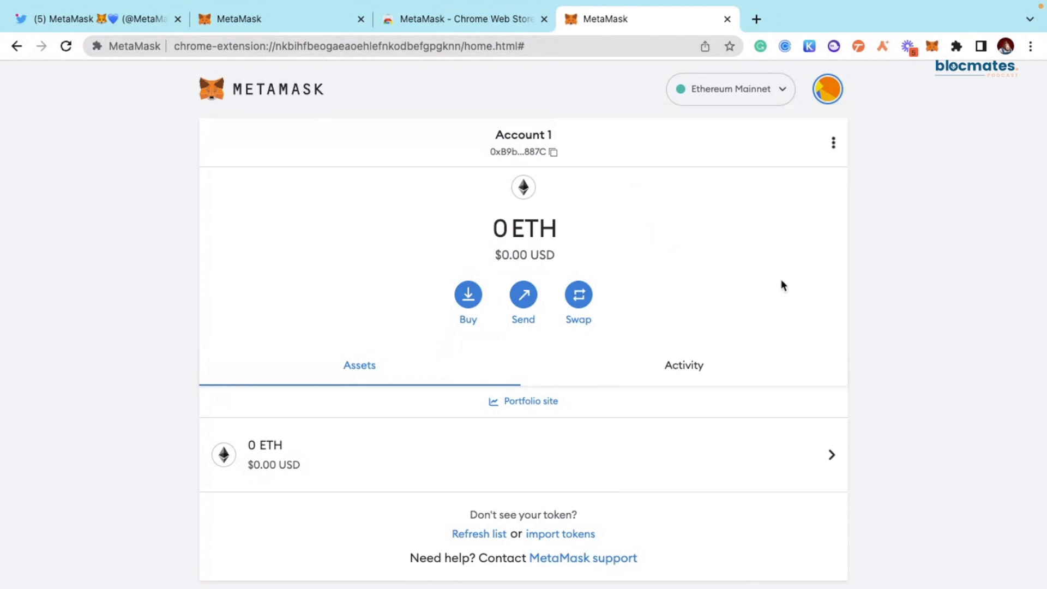
Step: Check the list of available networks without changing it, and highlight the ETH balance of Account 1
left_click(740, 87)
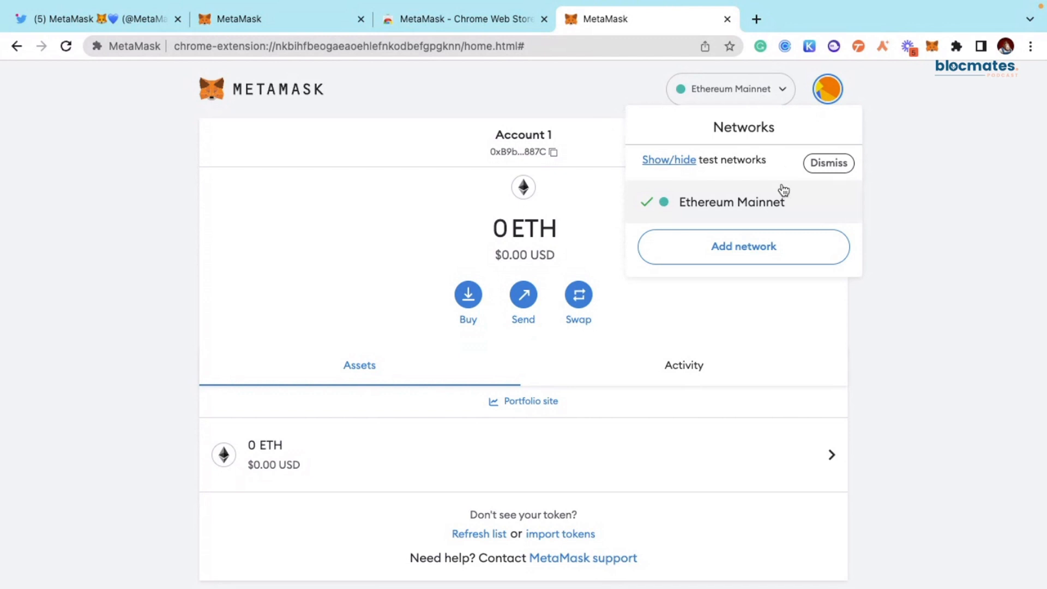
left_click(903, 179)
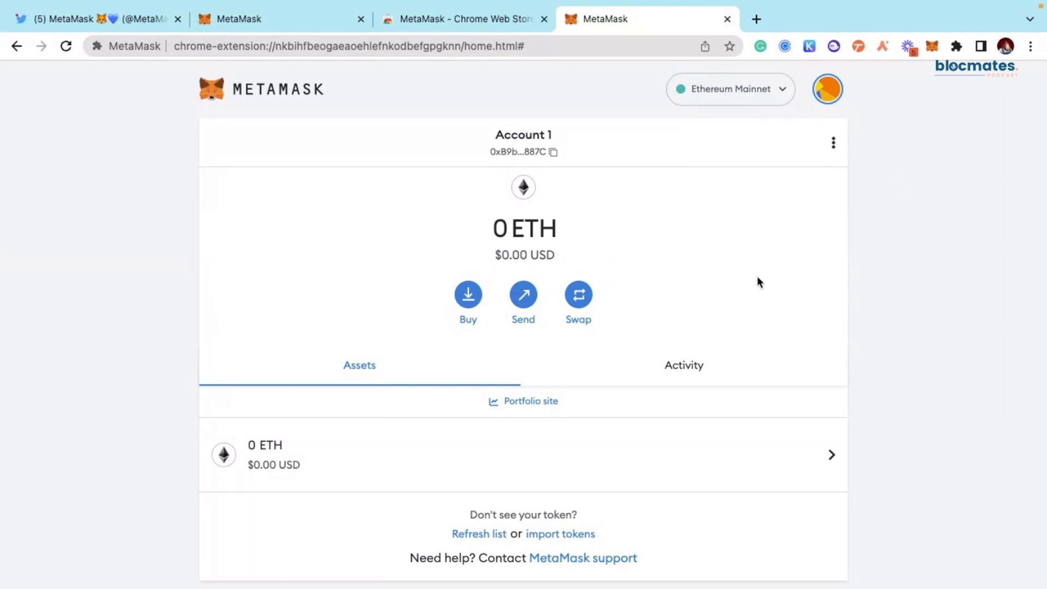
left_click_drag(491, 236, 619, 235)
left_click(618, 236)
scroll(618, 236, "down", 1)
scroll(618, 233, "down", 1)
scroll(618, 233, "up", 1)
Step: Open the wallet's compact extension view, dismiss the token detection announcement, look over the account overview and close the view
left_click(931, 48)
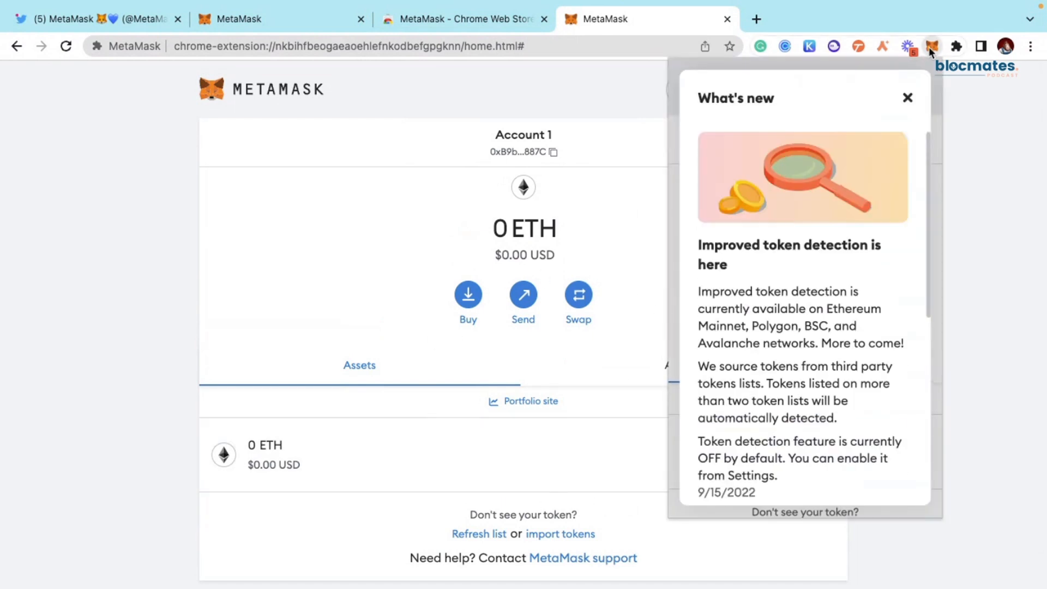
left_click(907, 98)
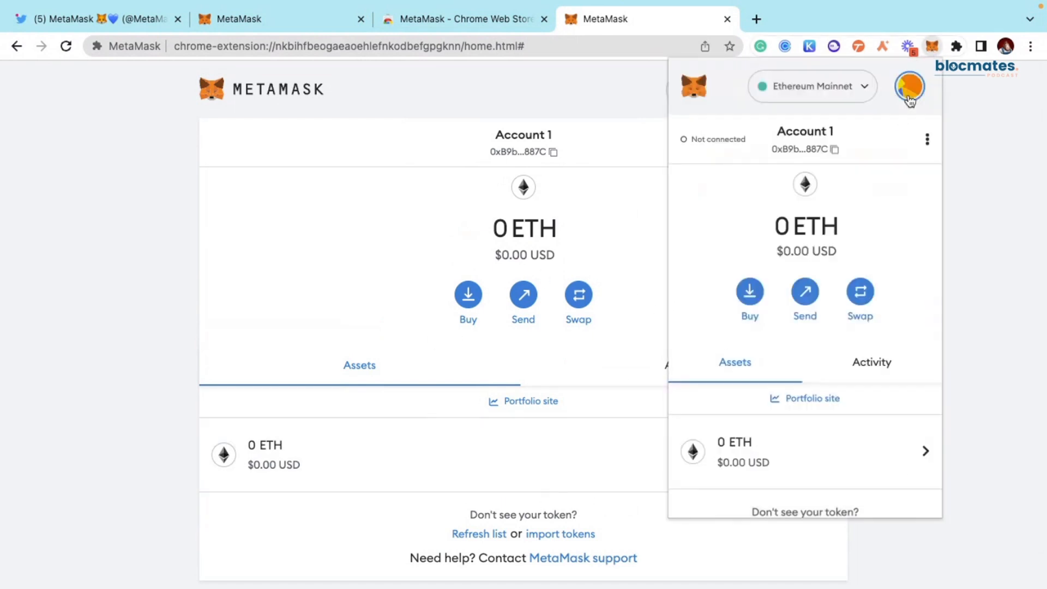
scroll(863, 349, "down", 2)
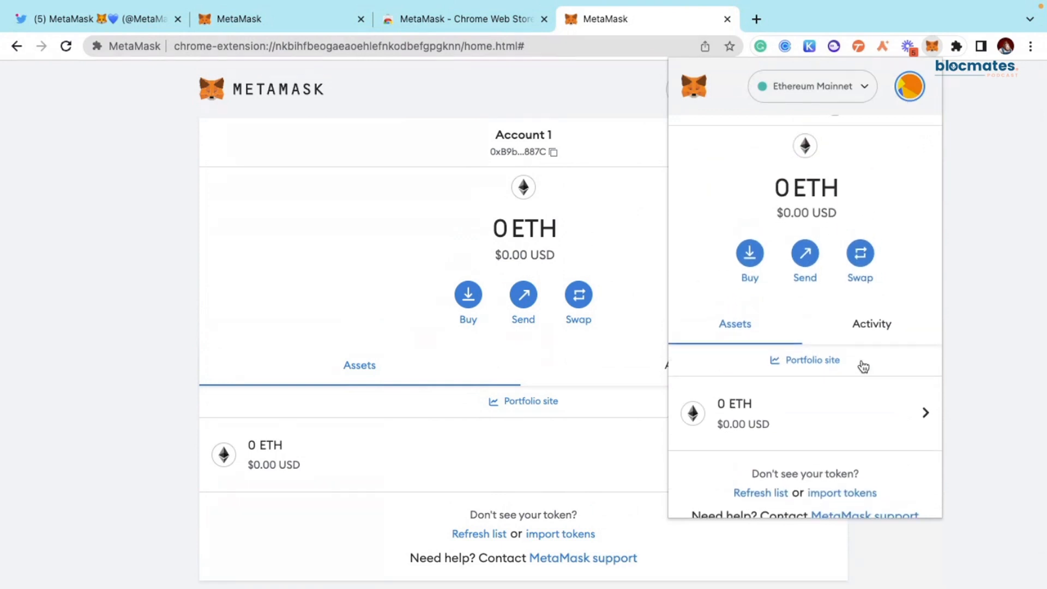
scroll(864, 366, "up", 2)
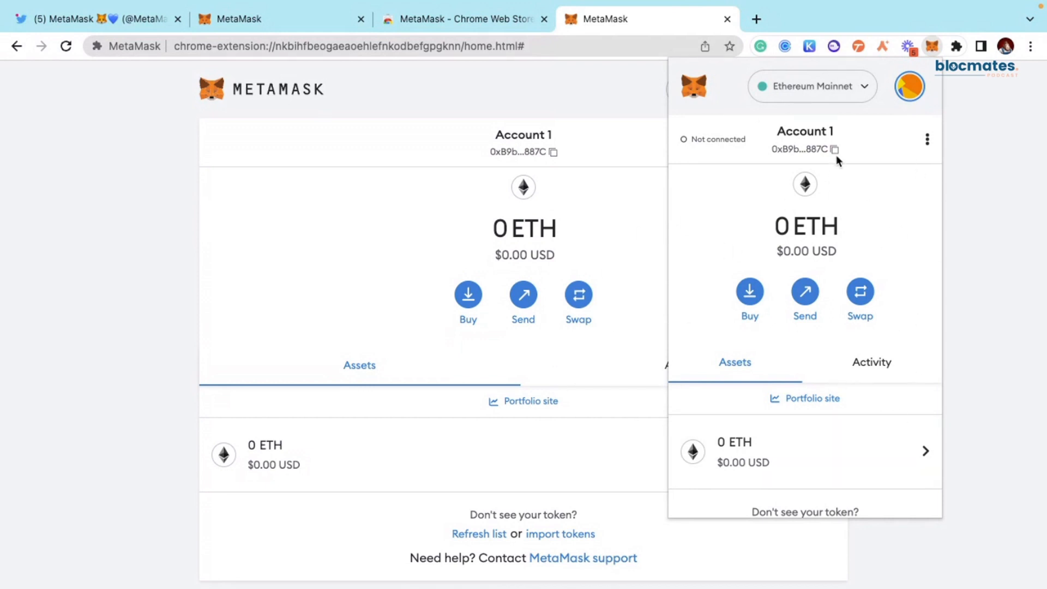
left_click(925, 50)
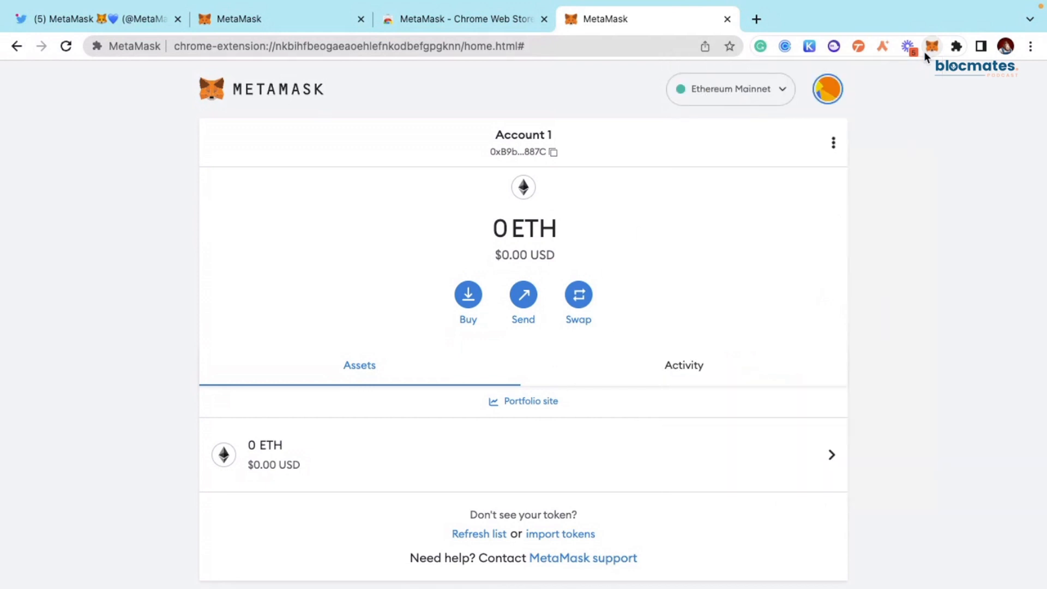
Step: Reopen the compact extension view, dismiss the security and Merge announcements, check its account list and close the view
left_click(925, 49)
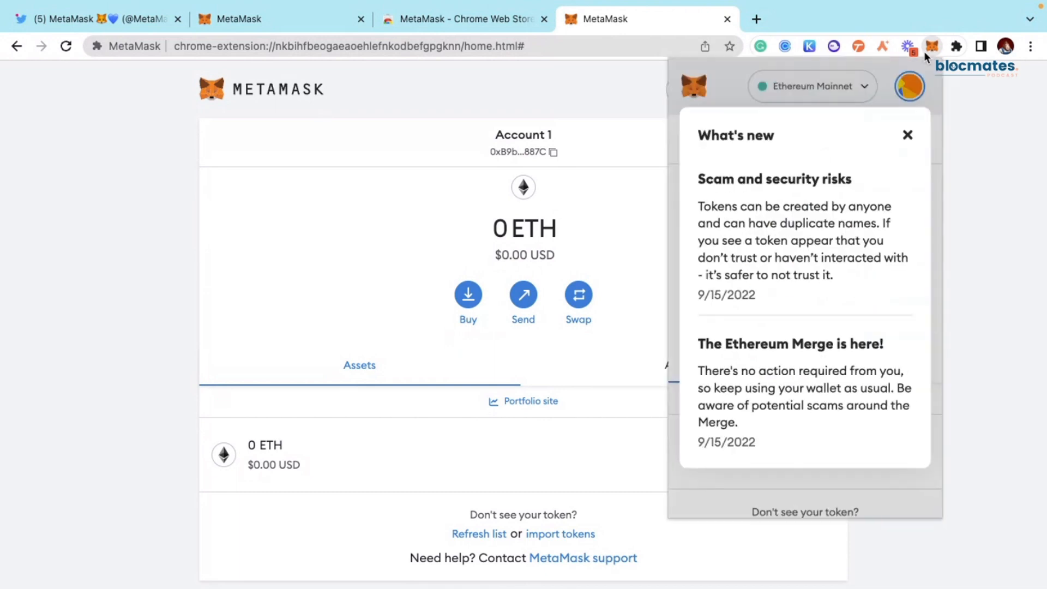
left_click(907, 136)
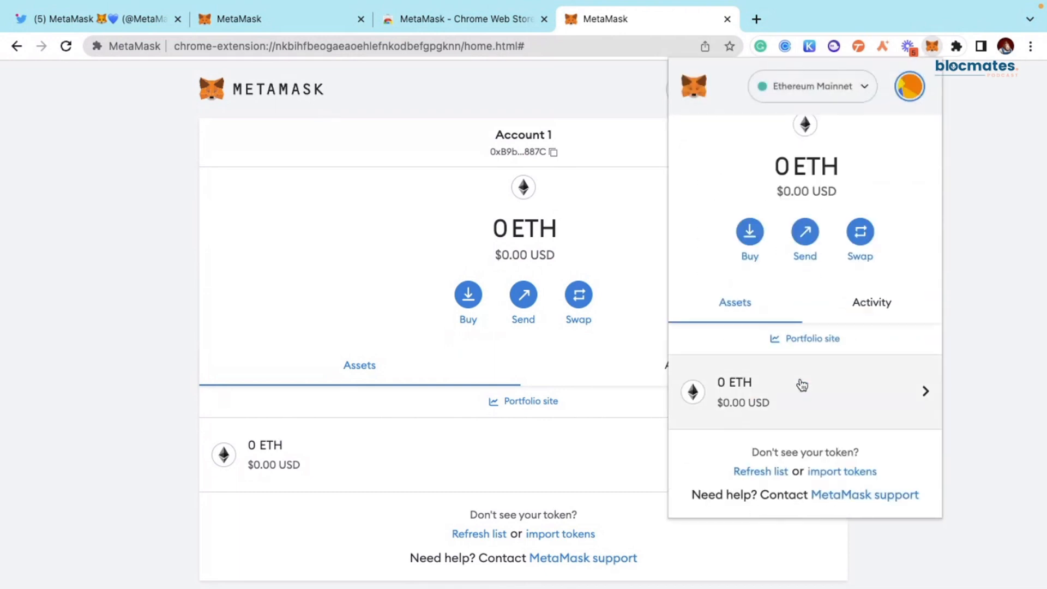
left_click(909, 88)
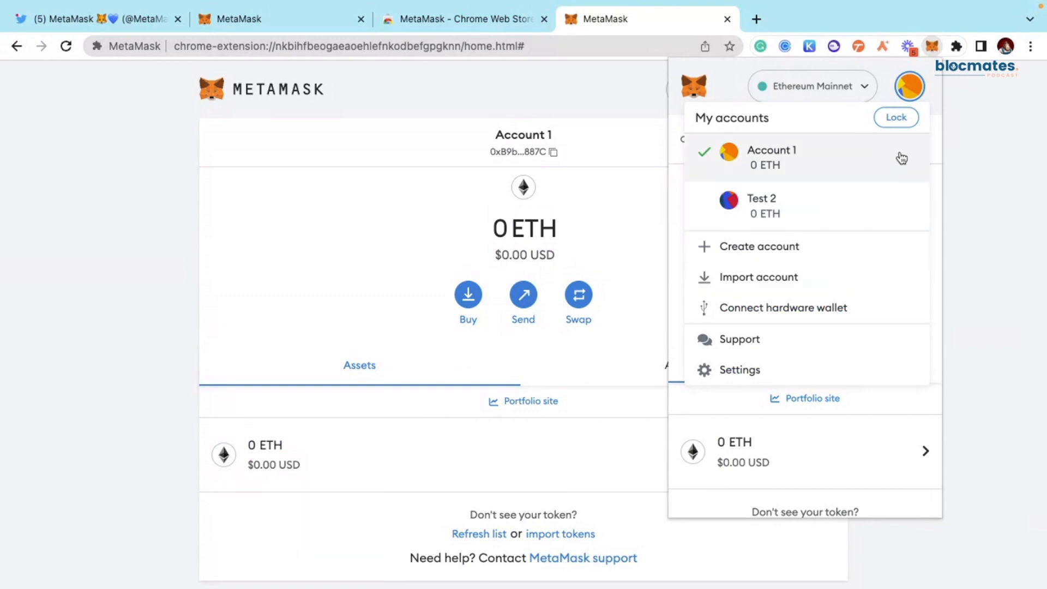
left_click(1001, 177)
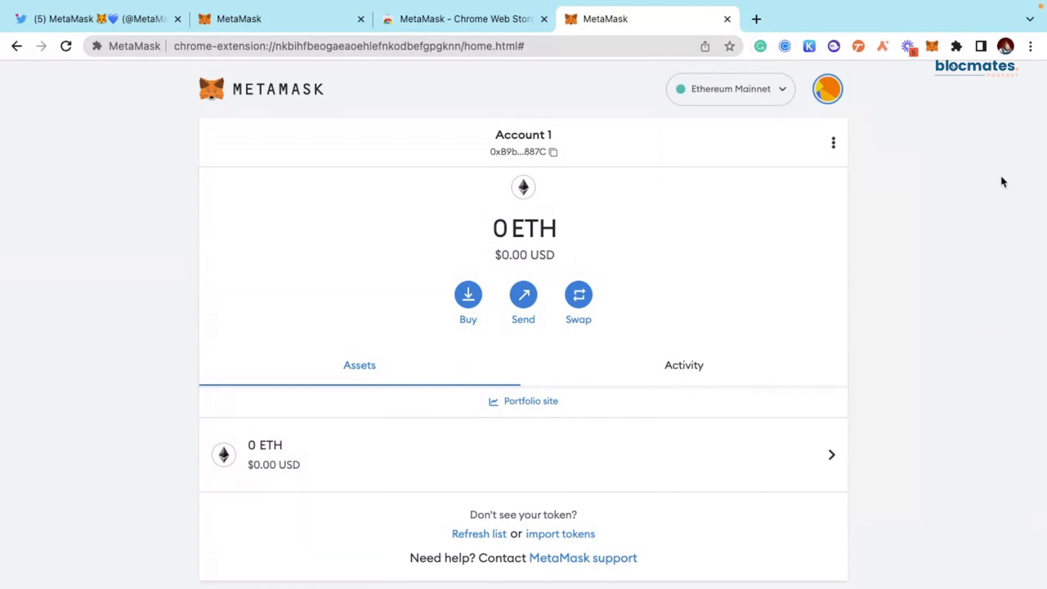